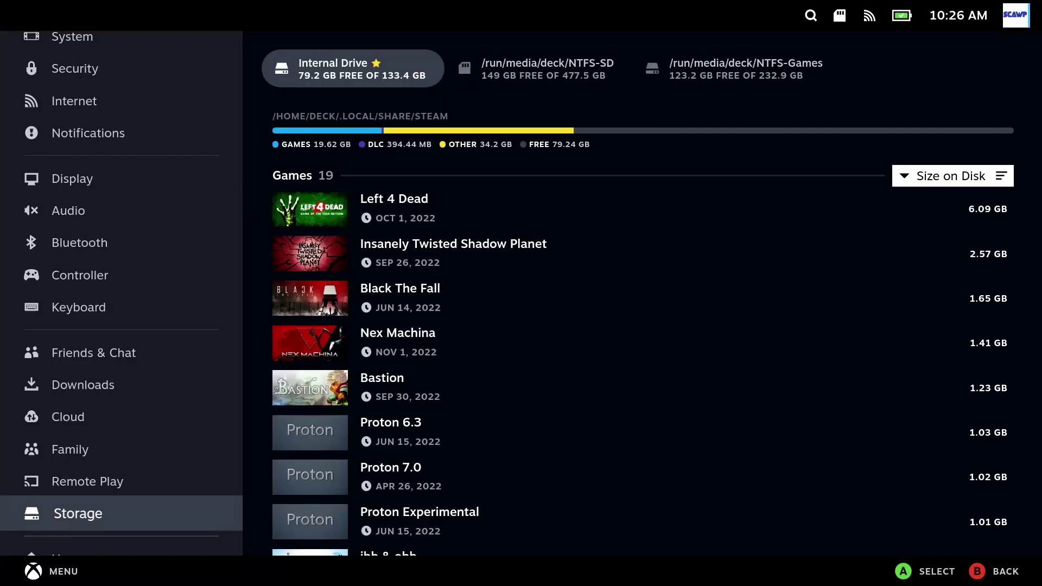
Compare the game lists on the internal, NTFS-SD and NTFS-Games drives in Storage.
{"action": "key", "text": "Up"}
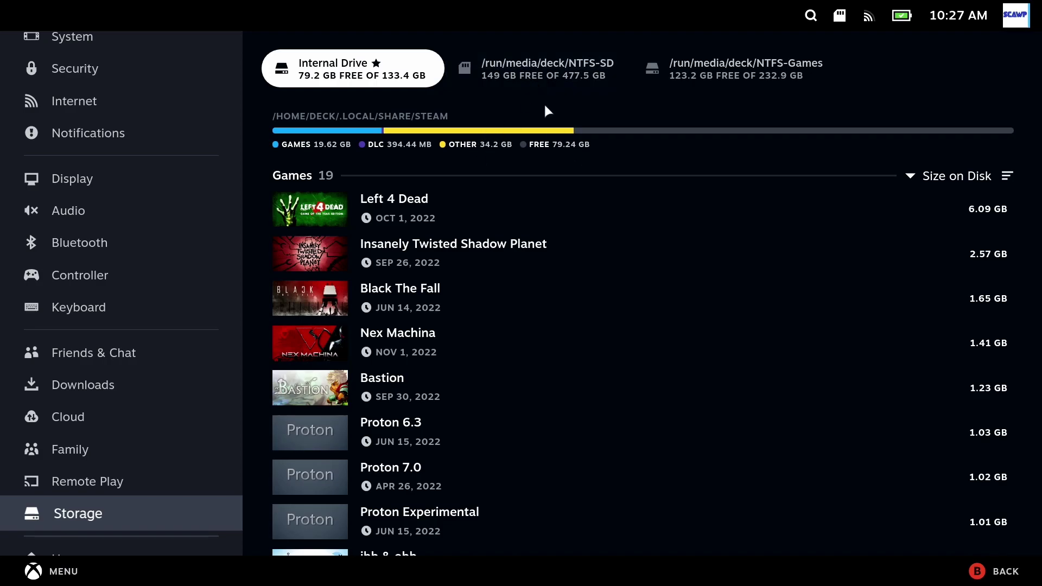
{"action": "key", "text": "Right"}
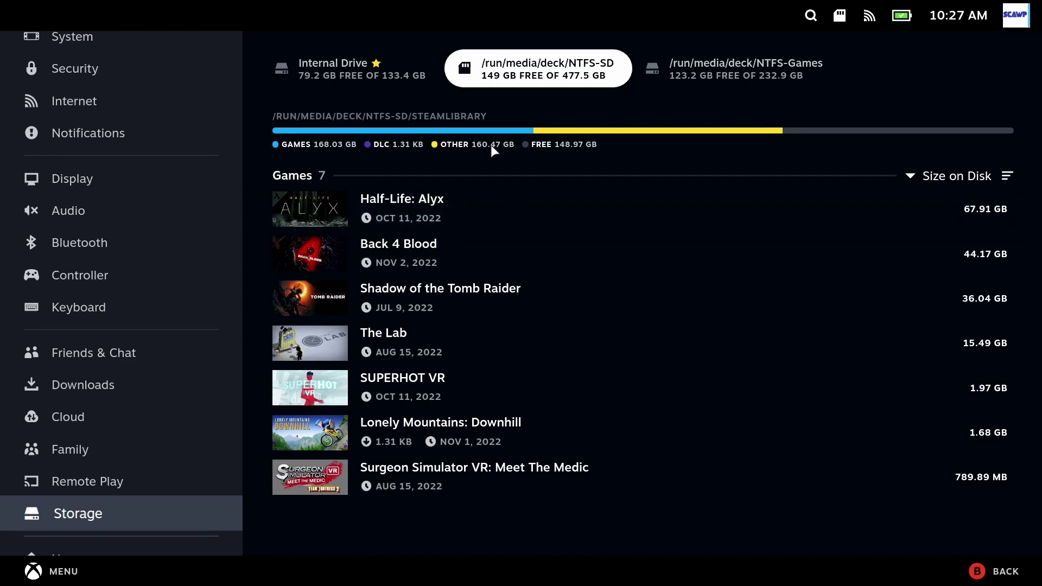
{"action": "left_click", "coordinate": [417, 82]}
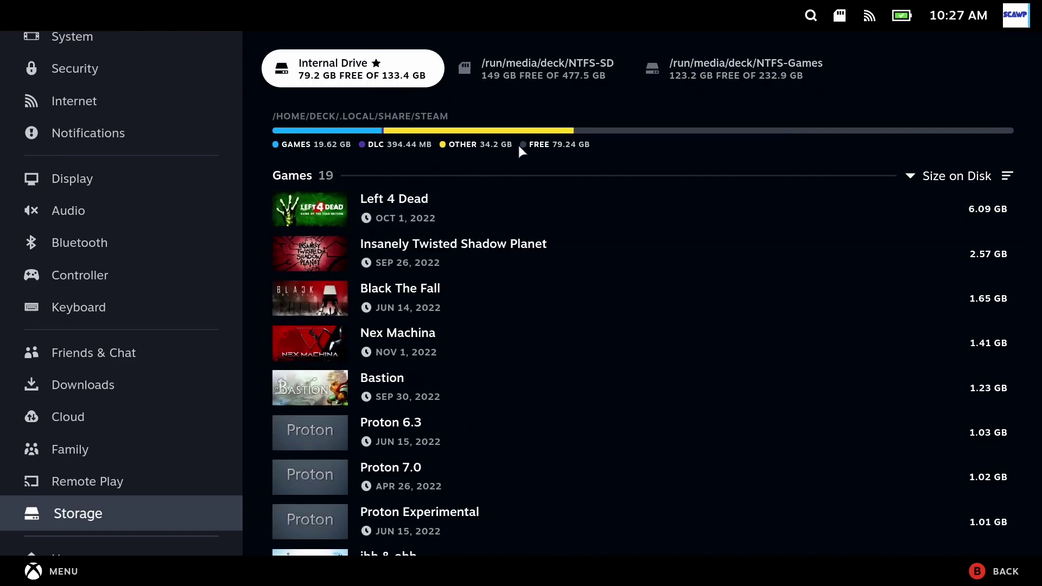
{"action": "left_click", "coordinate": [558, 64]}
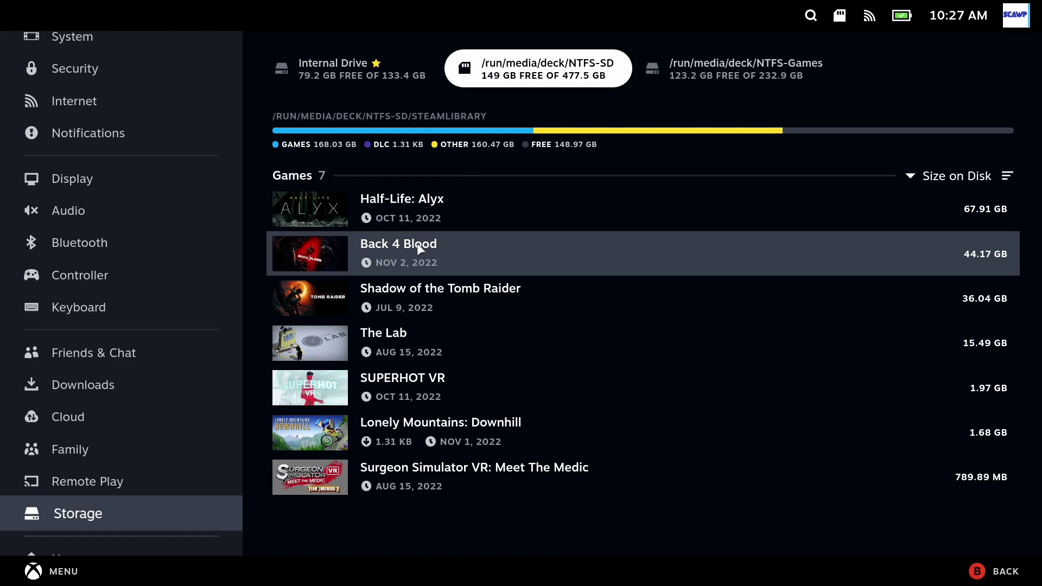
{"action": "left_click", "coordinate": [715, 61]}
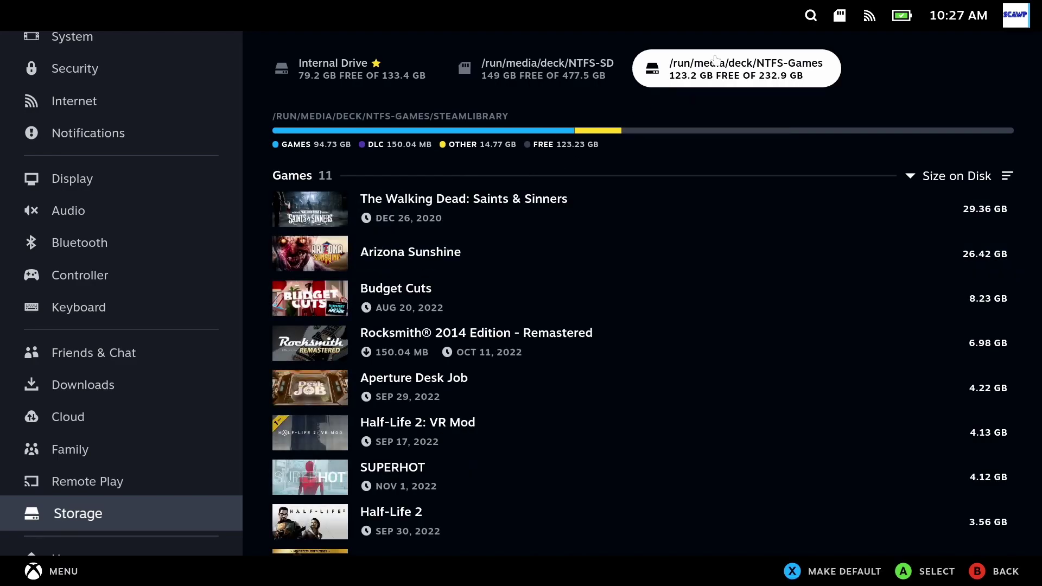
{"action": "left_click", "coordinate": [367, 76]}
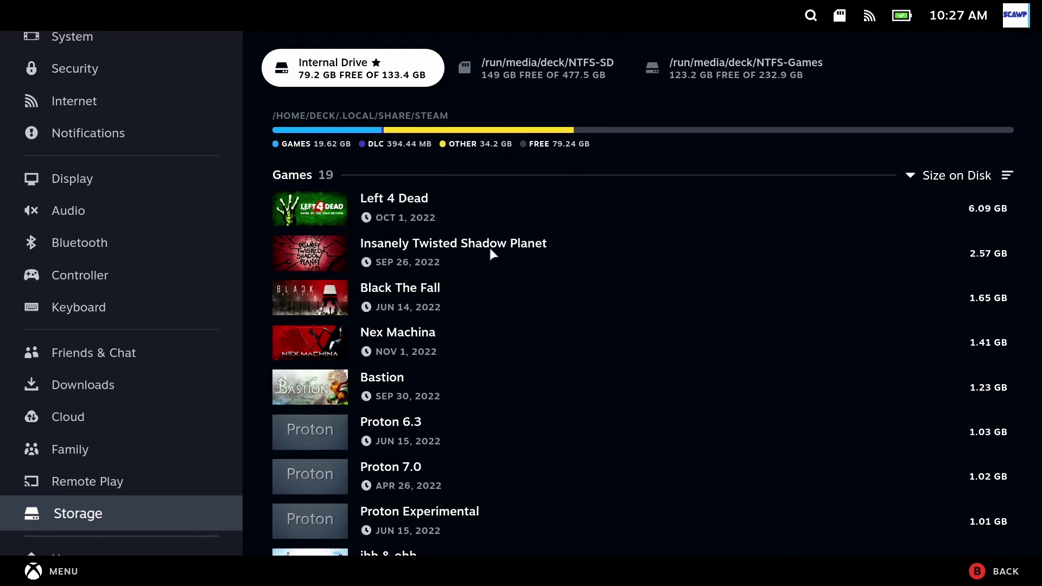
Review each drive's storage usage, then exit Settings to the Steam home screen.
{"action": "scroll", "coordinate": [439, 353], "scroll_direction": "down", "scroll_amount": 5}
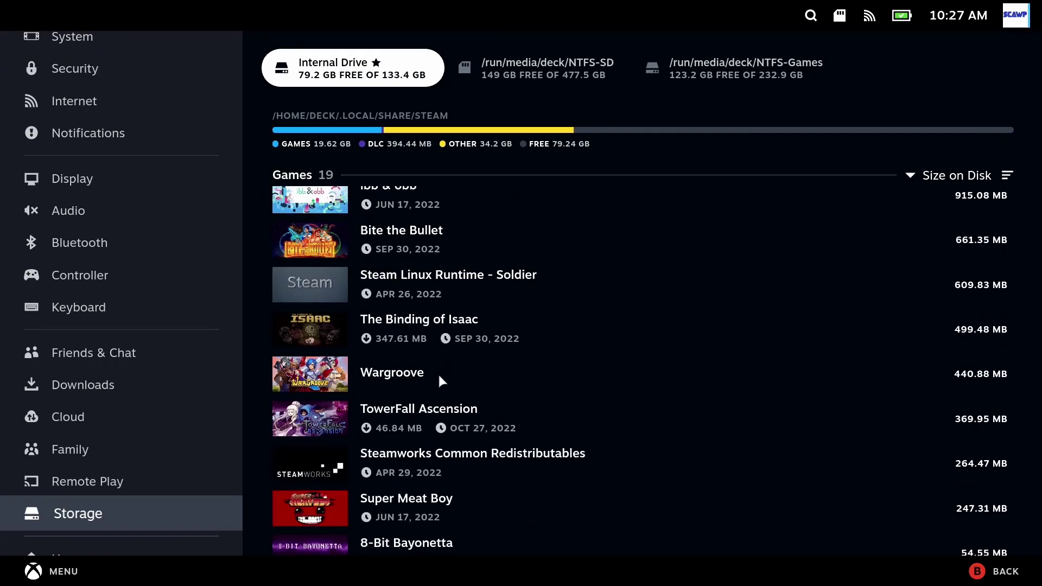
{"action": "scroll", "coordinate": [437, 372], "scroll_direction": "down", "scroll_amount": 2}
{"action": "scroll", "coordinate": [440, 370], "scroll_direction": "up", "scroll_amount": 6}
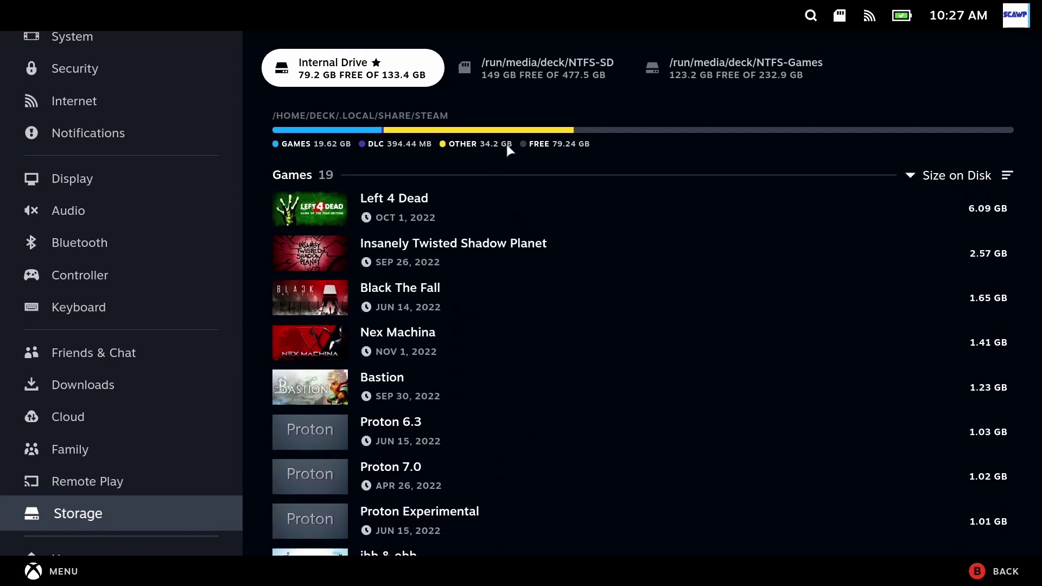
{"action": "left_click", "coordinate": [538, 69]}
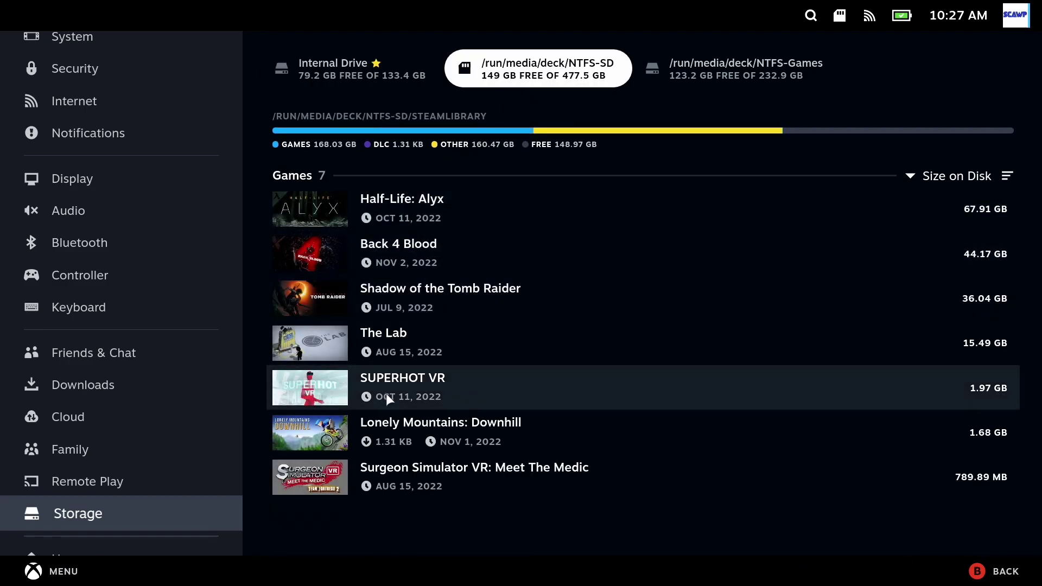
{"action": "left_click", "coordinate": [692, 80]}
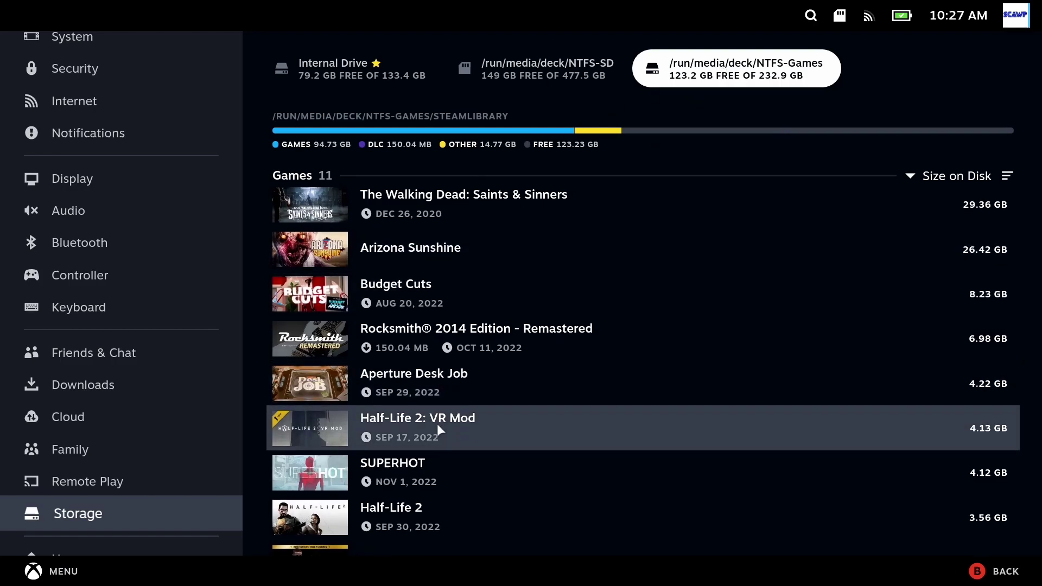
{"action": "scroll", "coordinate": [438, 424], "scroll_direction": "down", "scroll_amount": 2}
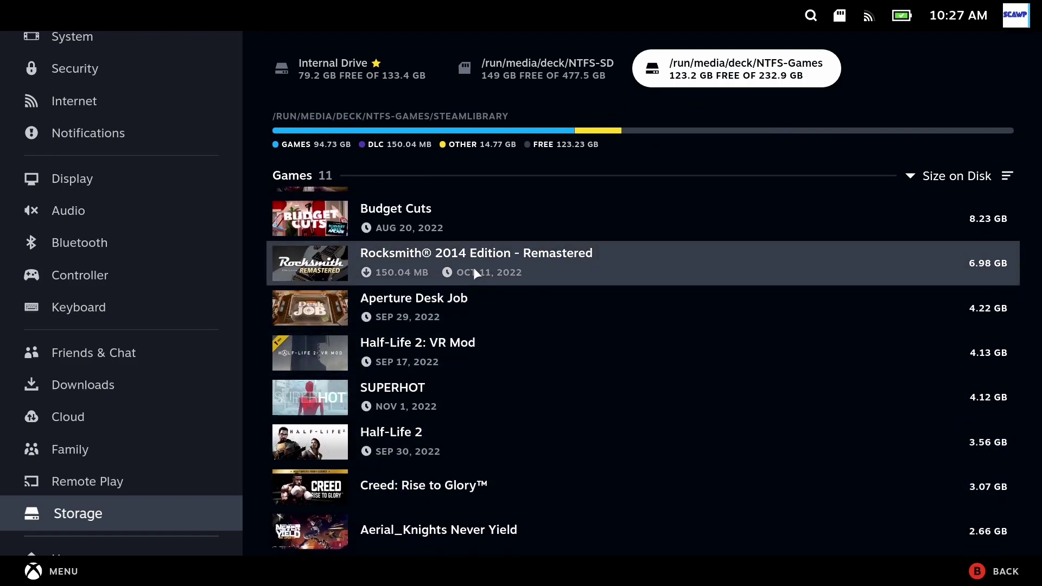
{"action": "scroll", "coordinate": [473, 265], "scroll_direction": "up", "scroll_amount": 2}
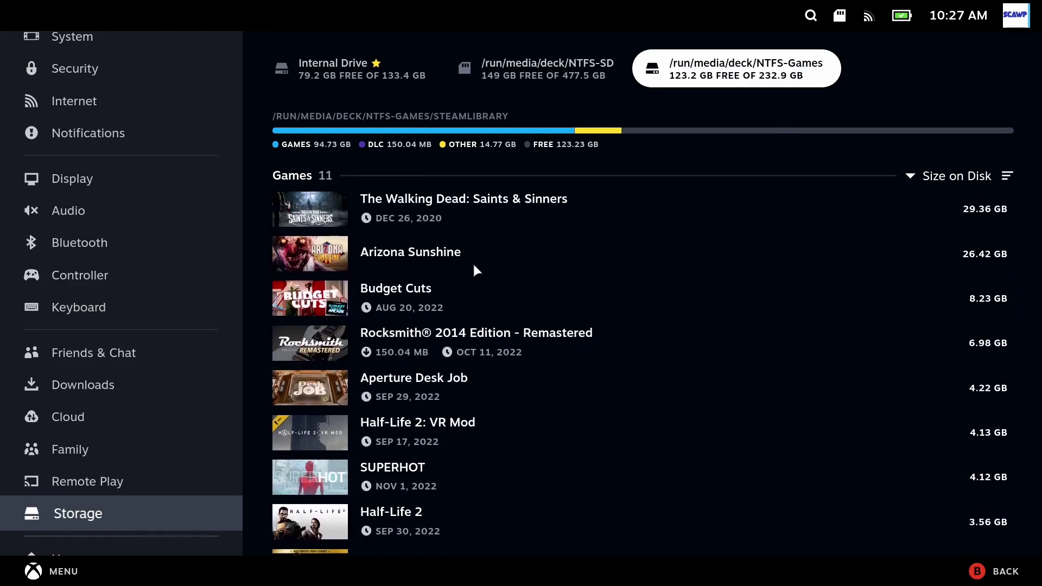
{"action": "left_click", "coordinate": [411, 71]}
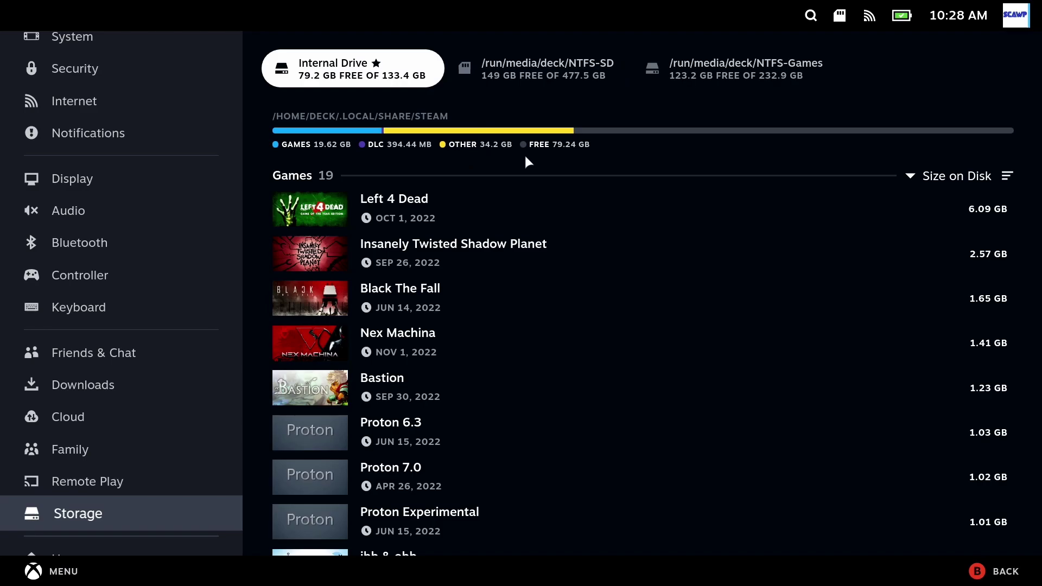
{"action": "left_click", "coordinate": [543, 76]}
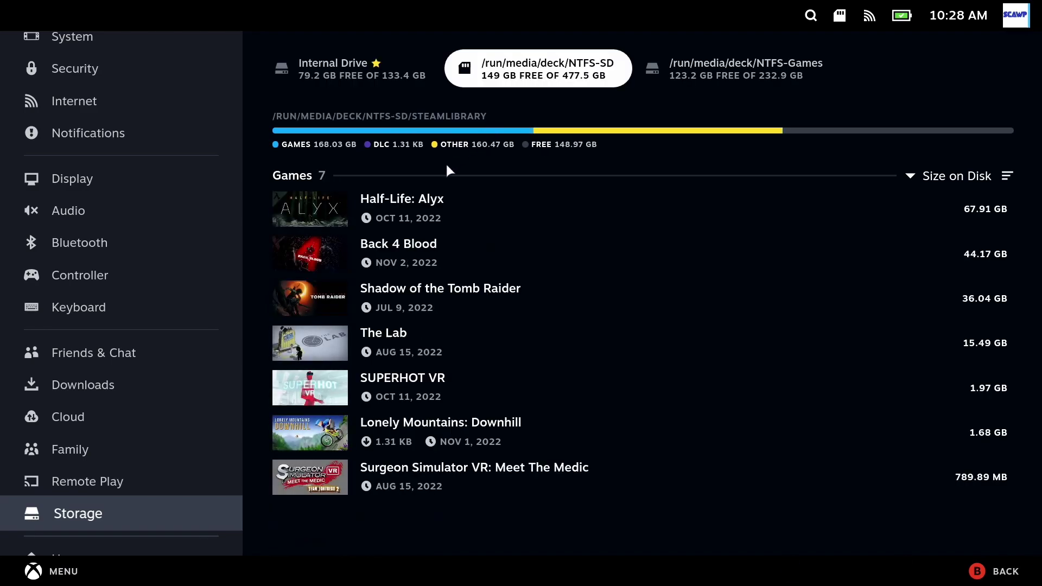
{"action": "left_click", "coordinate": [710, 69]}
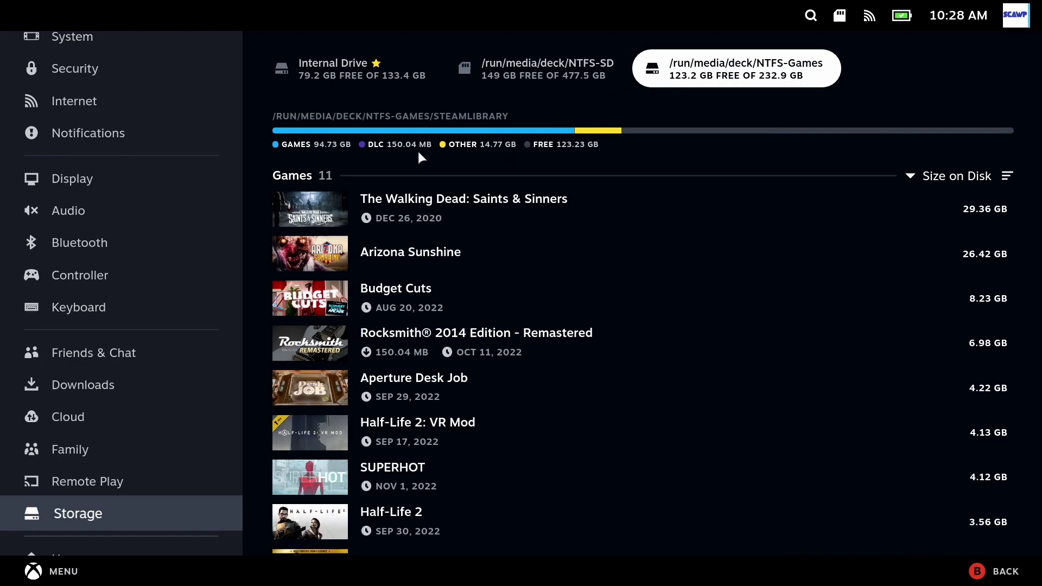
{"action": "scroll", "coordinate": [55, 414], "scroll_direction": "down", "scroll_amount": 1}
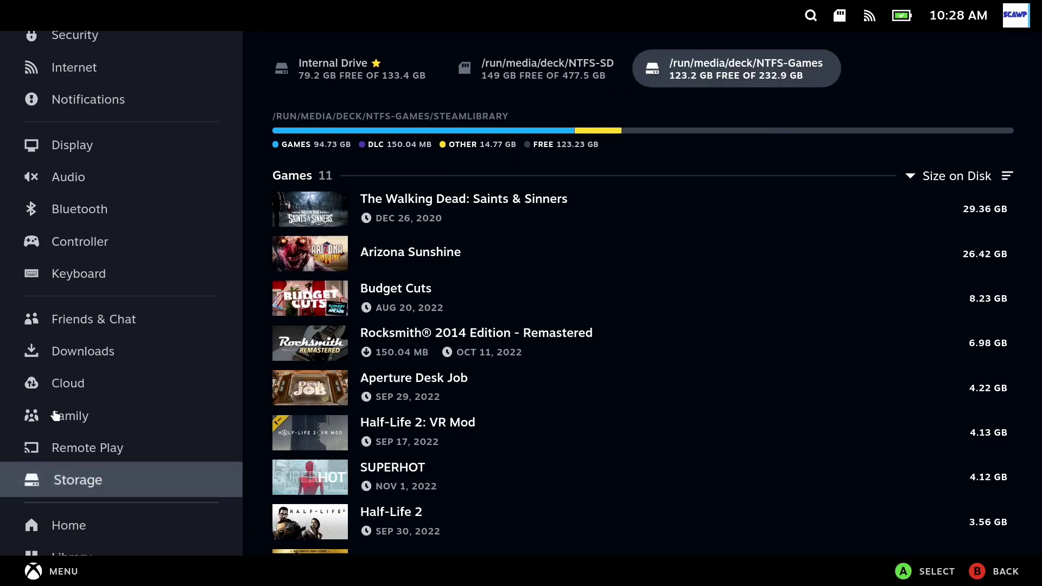
{"action": "key", "text": "Escape"}
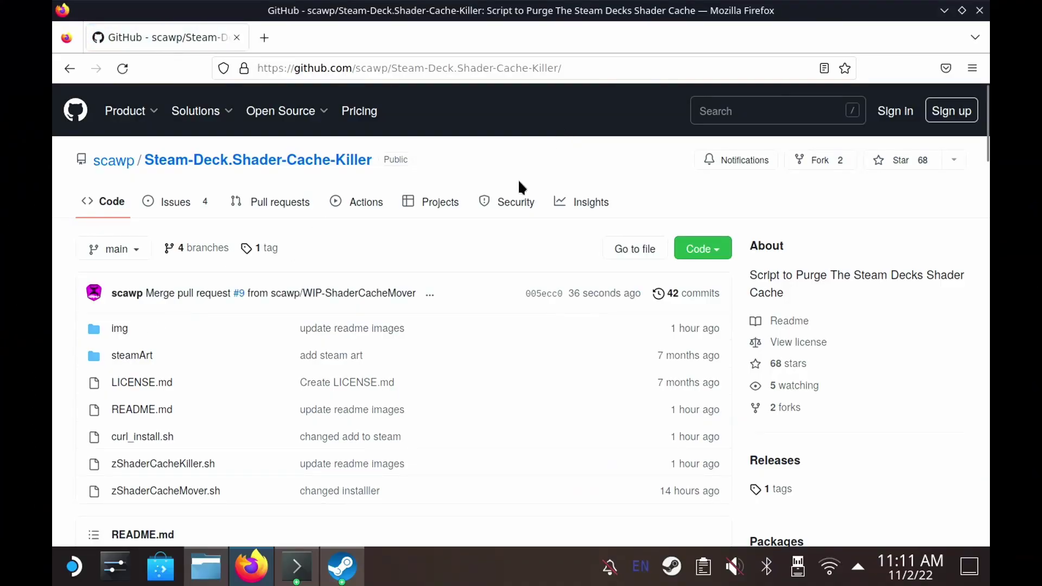
Copy the zShaderCacheKiller curl command from the README's 'Run online Via Curl' section.
{"action": "scroll", "coordinate": [518, 181], "scroll_direction": "down", "scroll_amount": 6}
{"action": "scroll", "coordinate": [473, 221], "scroll_direction": "down", "scroll_amount": 18}
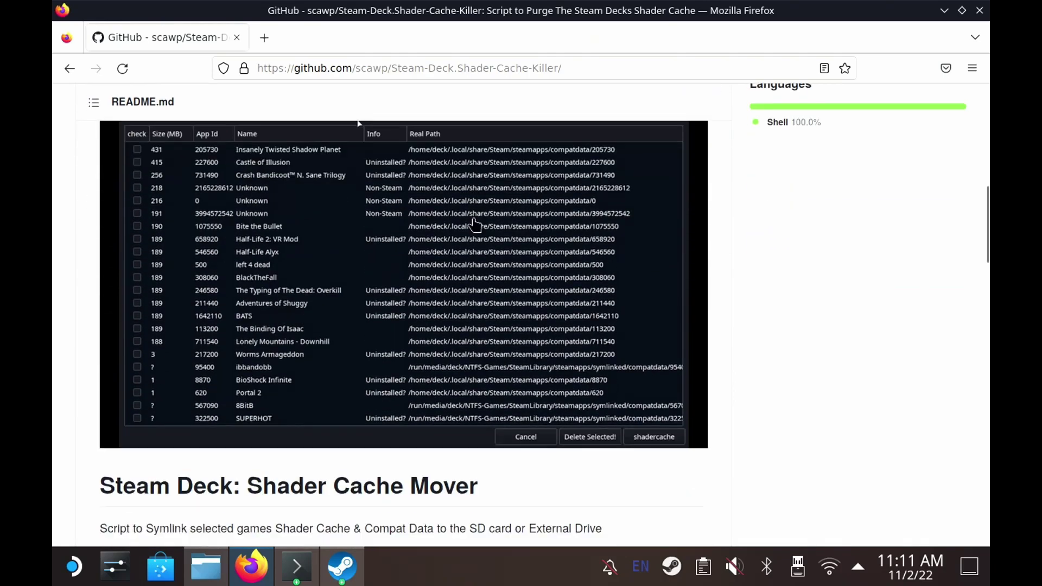
{"action": "scroll", "coordinate": [459, 223], "scroll_direction": "down", "scroll_amount": 7}
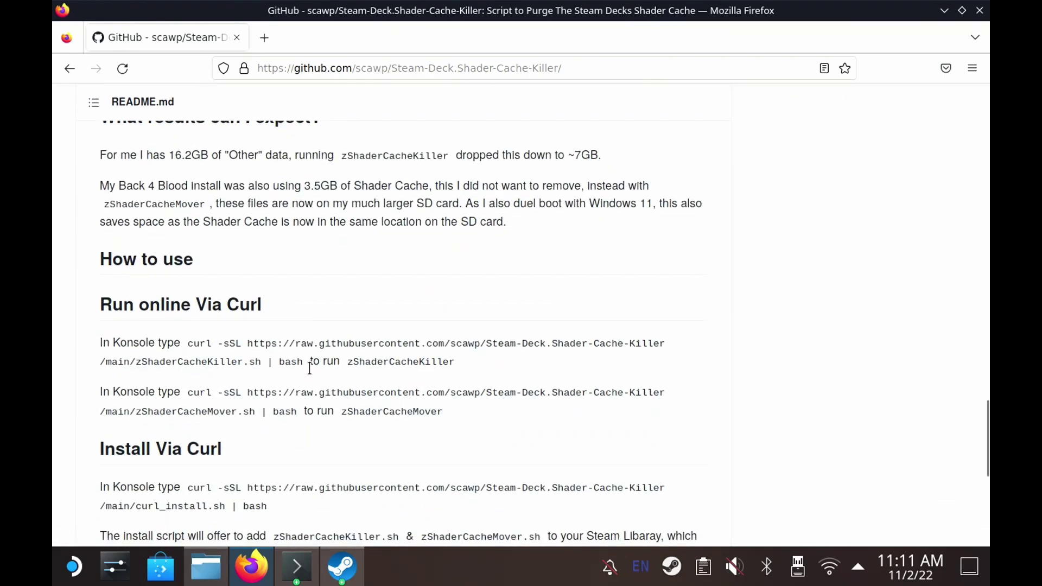
{"action": "left_click_drag", "start_coordinate": [304, 364], "coordinate": [187, 348]}
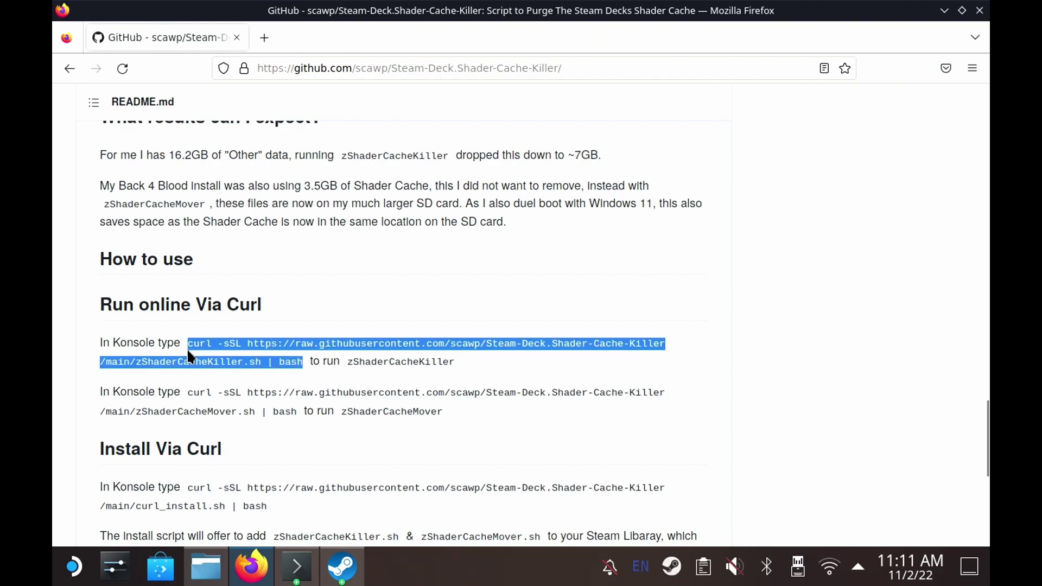
{"action": "right_click", "coordinate": [220, 350]}
{"action": "left_click", "coordinate": [247, 359]}
Paste the copied curl command at the Konsole prompt and run it.
{"action": "left_click", "coordinate": [297, 566]}
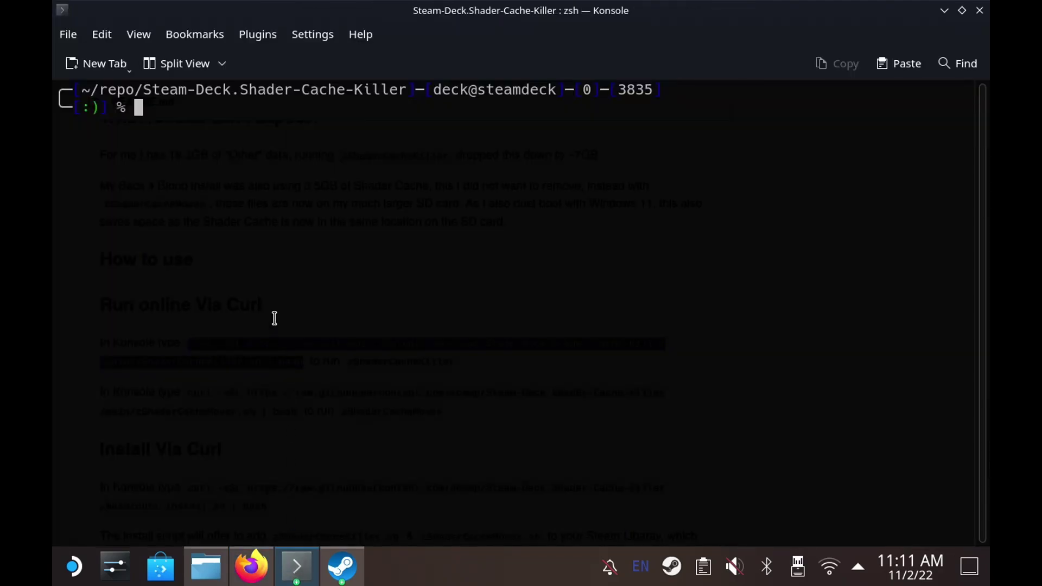
{"action": "key", "text": "ctrl+shift+v"}
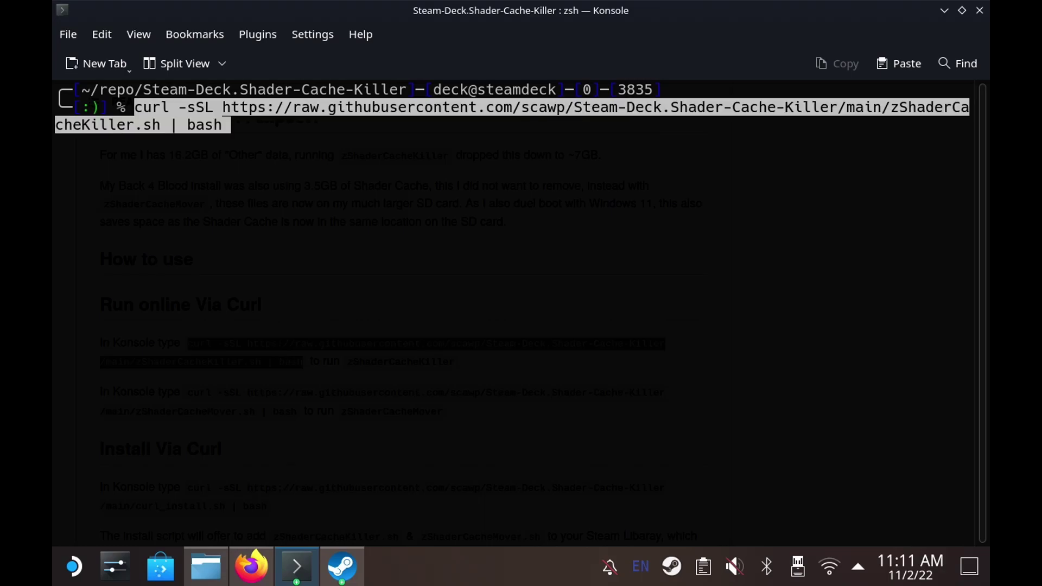
{"action": "key", "text": "Return"}
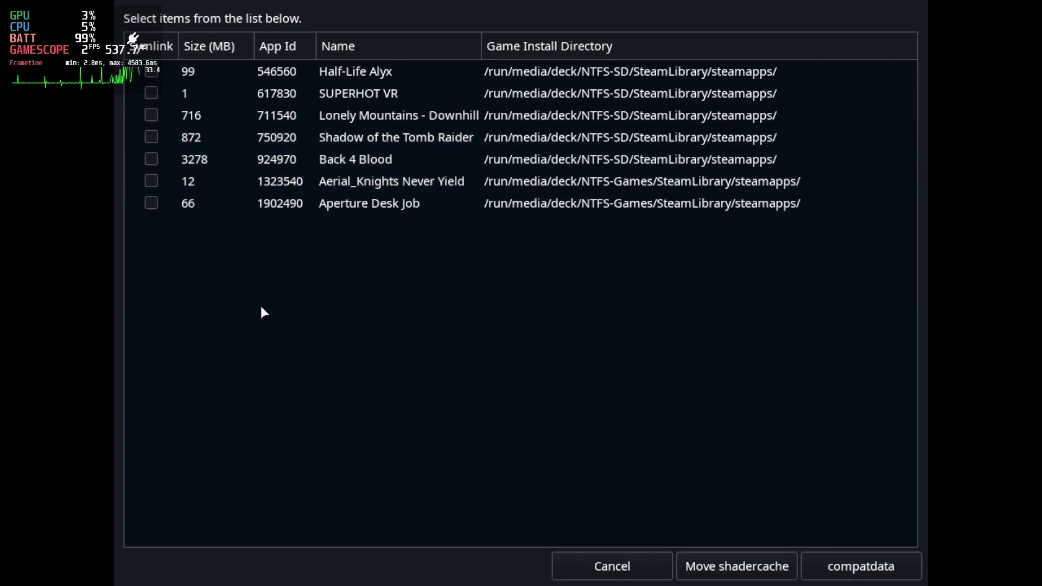
Tick Back 4 Blood with Lonely Mountains - Downhill and move their shader caches to NTFS-SD.
{"action": "left_click", "coordinate": [151, 157]}
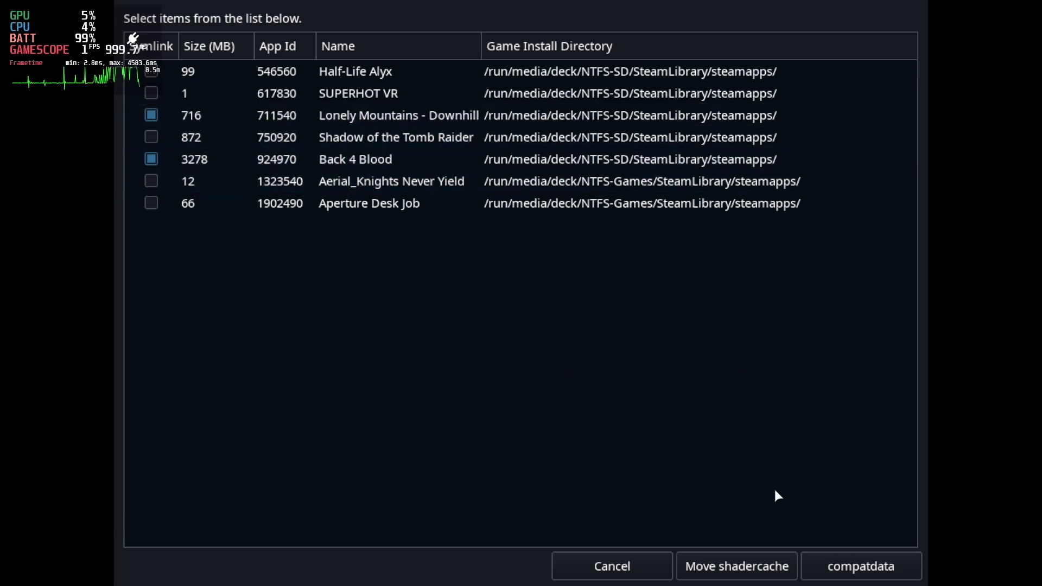
{"action": "left_click", "coordinate": [727, 562]}
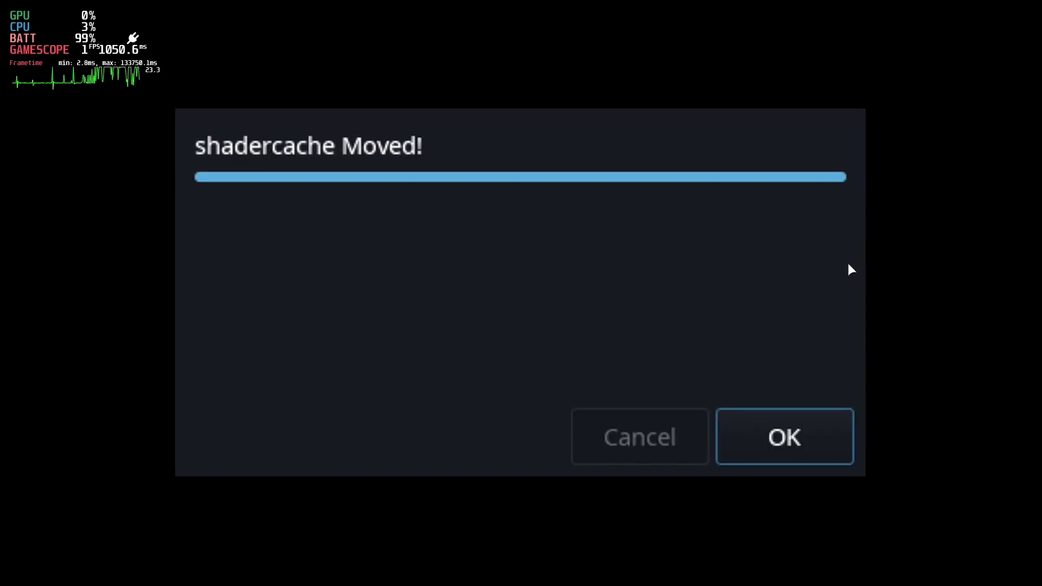
Dismiss the moved message, tick Lonely Mountains - Downhill and Back 4 Blood, and move their compatdata.
{"action": "left_click", "coordinate": [761, 456]}
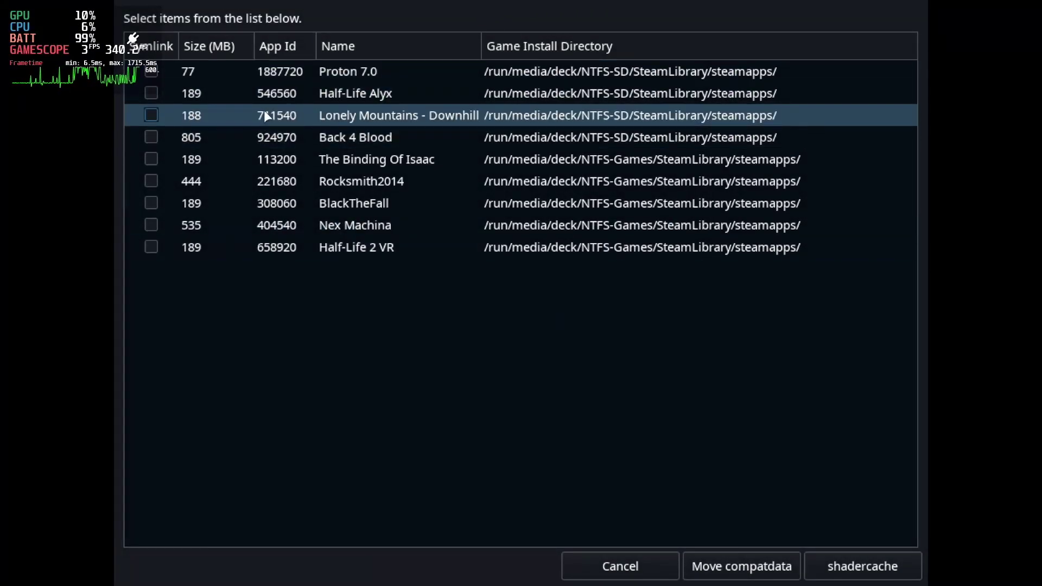
{"action": "left_click", "coordinate": [150, 115]}
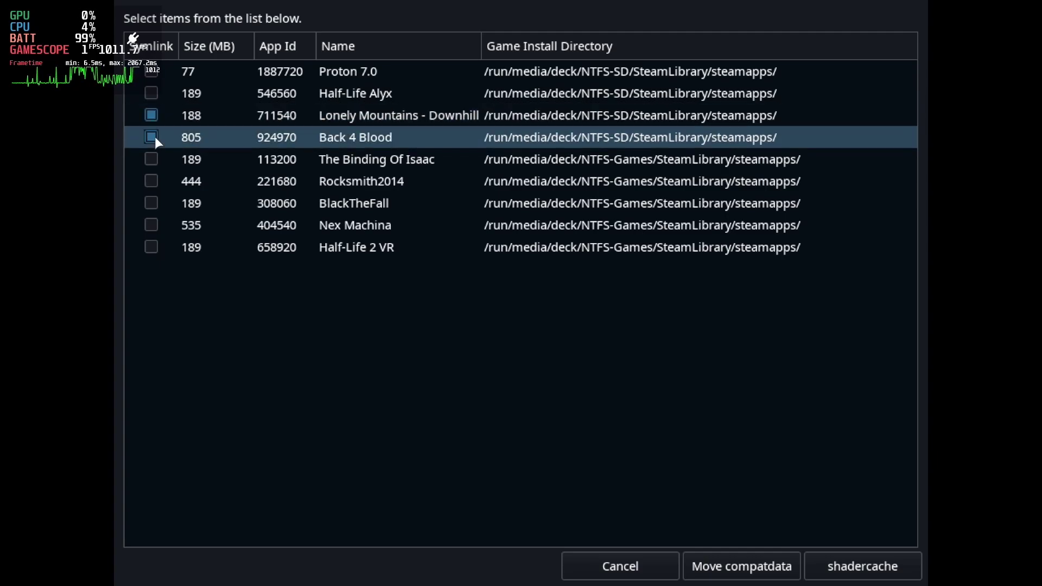
{"action": "left_click", "coordinate": [151, 137]}
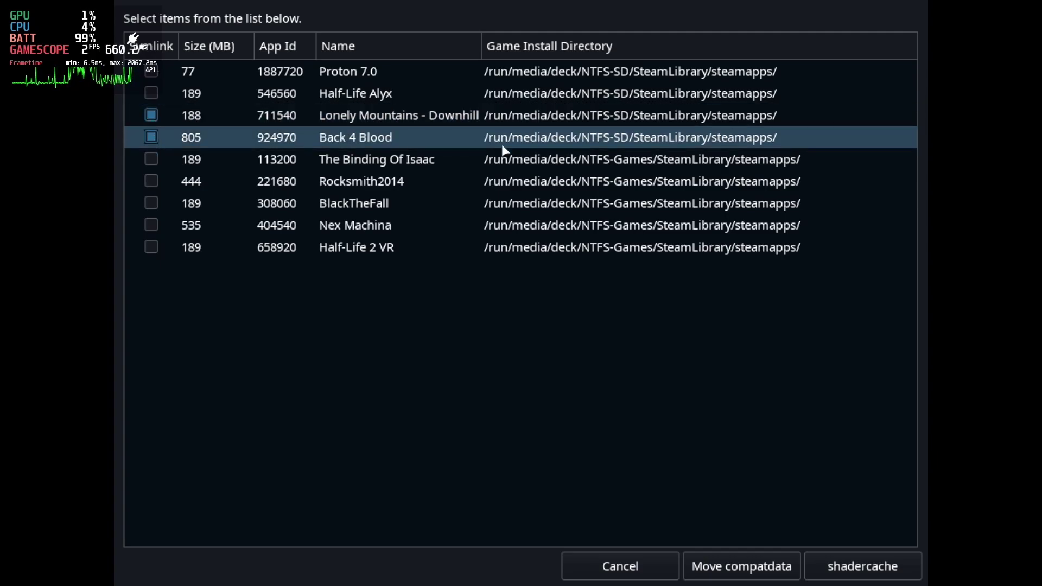
{"action": "left_click", "coordinate": [760, 567]}
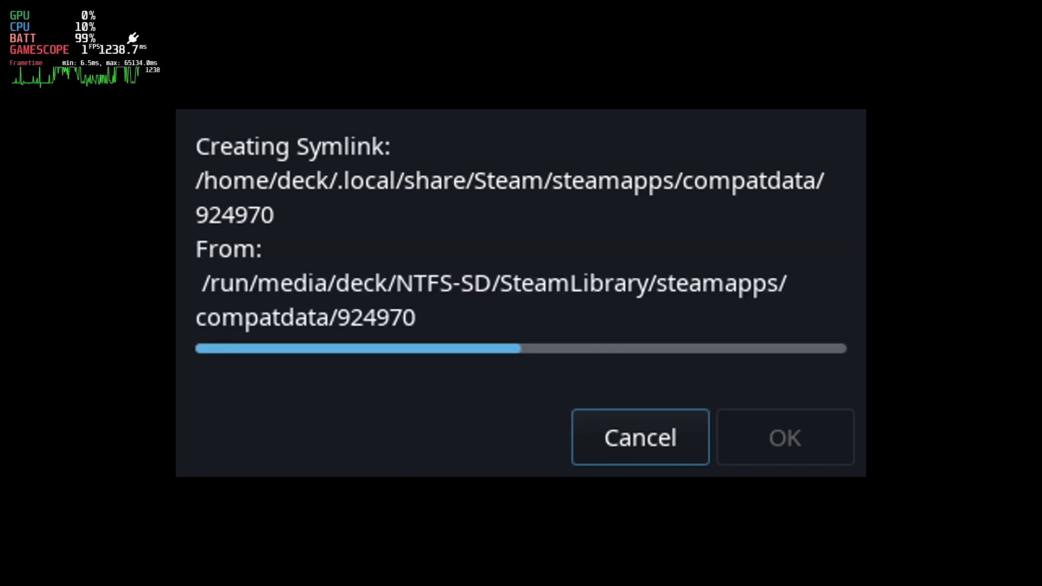
Switch the Storage settings to the internal drive's game list.
{"action": "key", "text": "Down"}
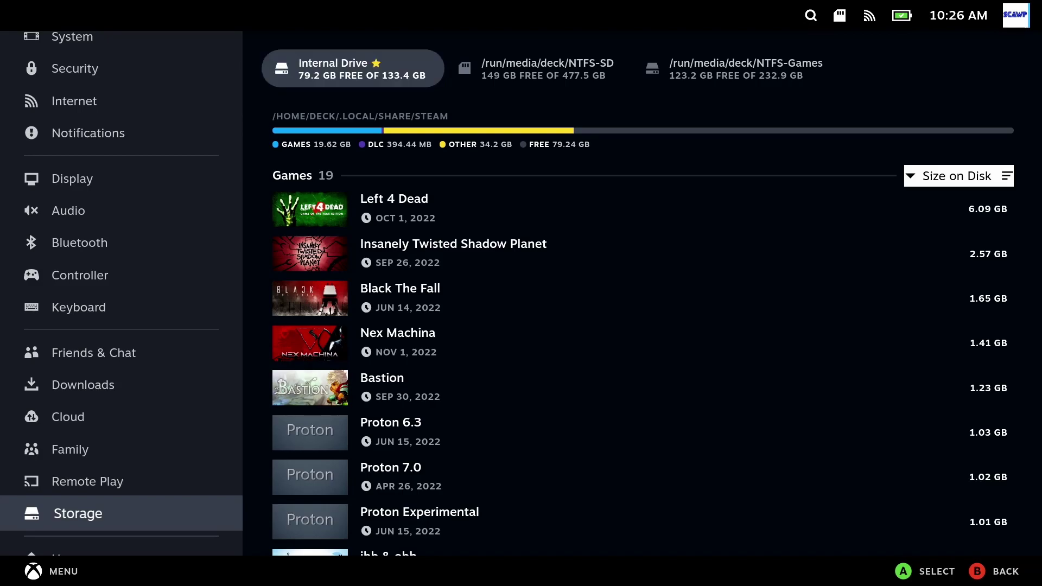
{"action": "key", "text": "Up"}
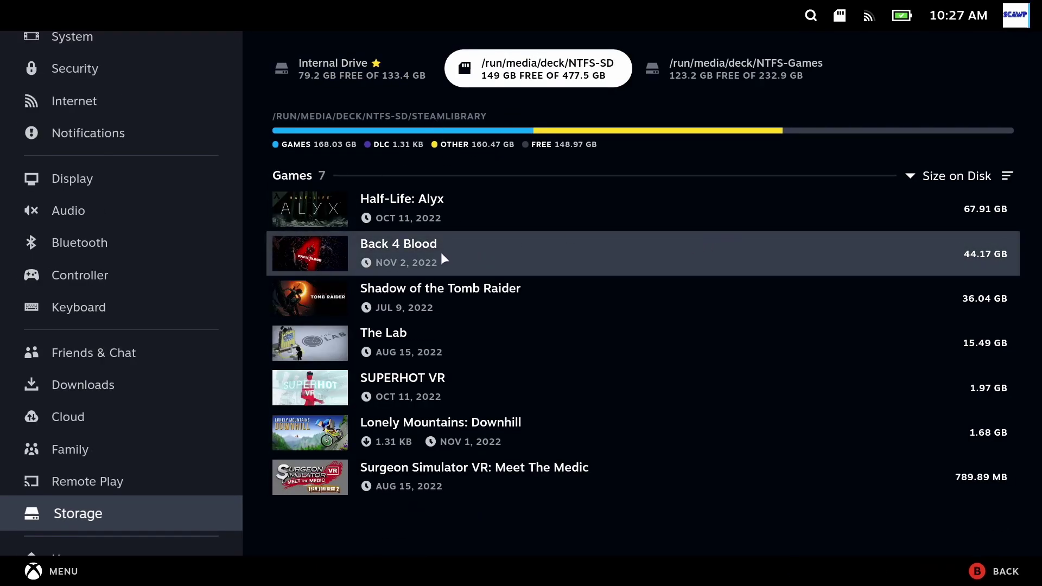
{"action": "left_click", "coordinate": [358, 69]}
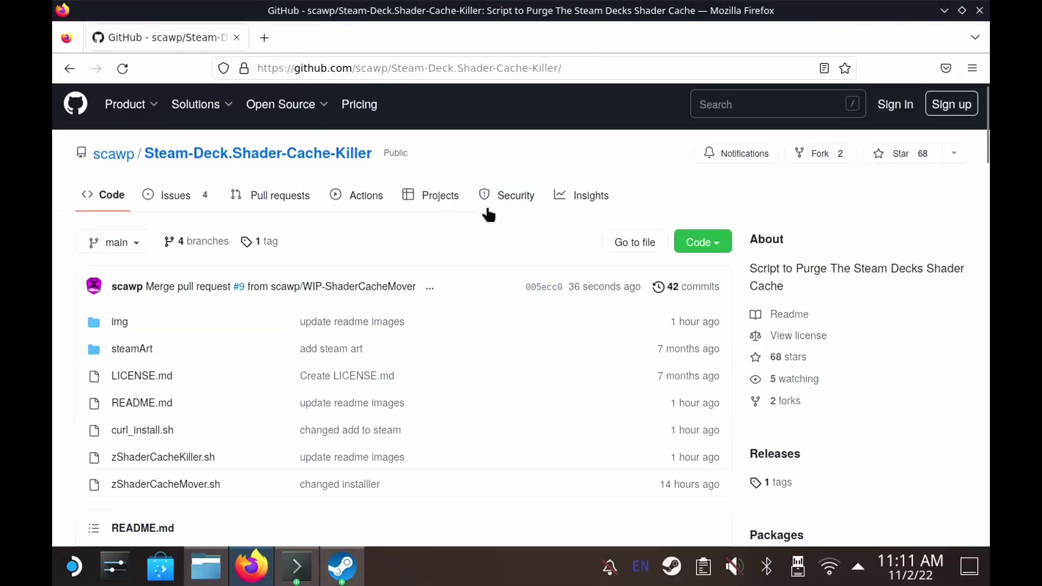
Copy the zShaderCacheKiller curl command from the README's How to use section.
{"action": "scroll", "coordinate": [485, 217], "scroll_direction": "down", "scroll_amount": 5}
{"action": "scroll", "coordinate": [477, 223], "scroll_direction": "down", "scroll_amount": 10}
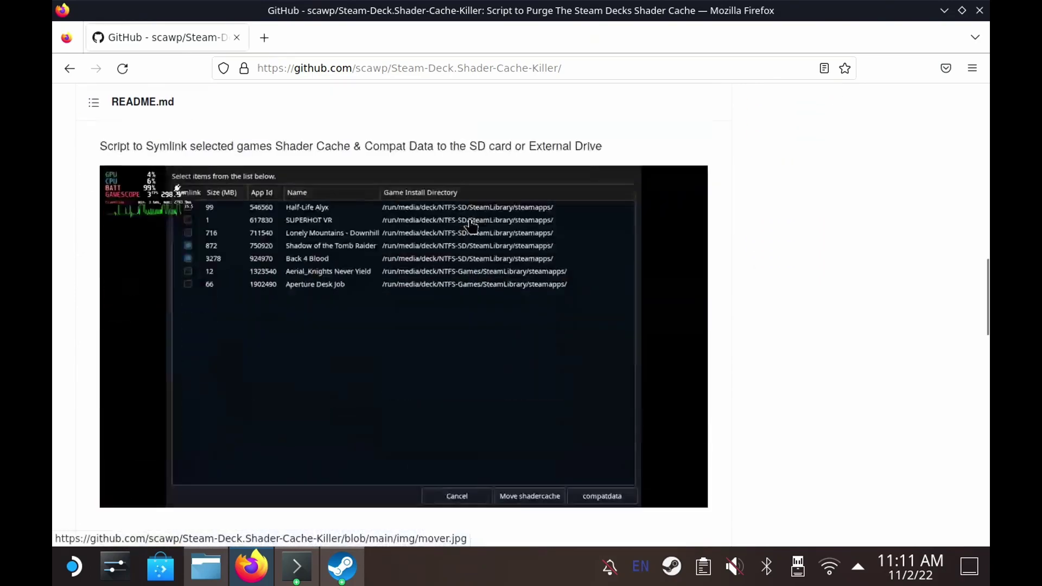
{"action": "scroll", "coordinate": [460, 230], "scroll_direction": "down", "scroll_amount": 10}
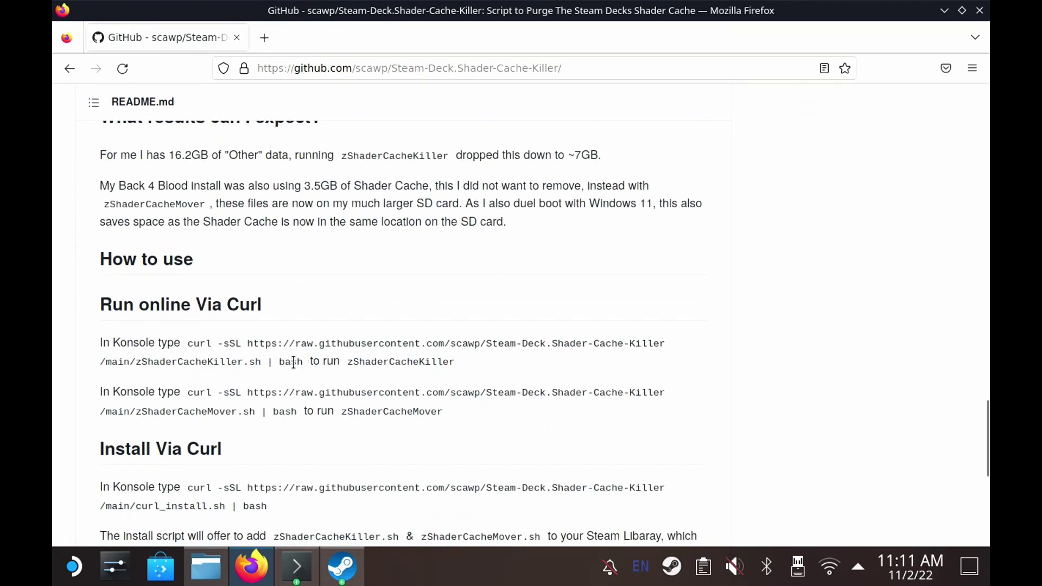
{"action": "left_click_drag", "start_coordinate": [303, 363], "coordinate": [189, 351]}
{"action": "right_click", "coordinate": [220, 346]}
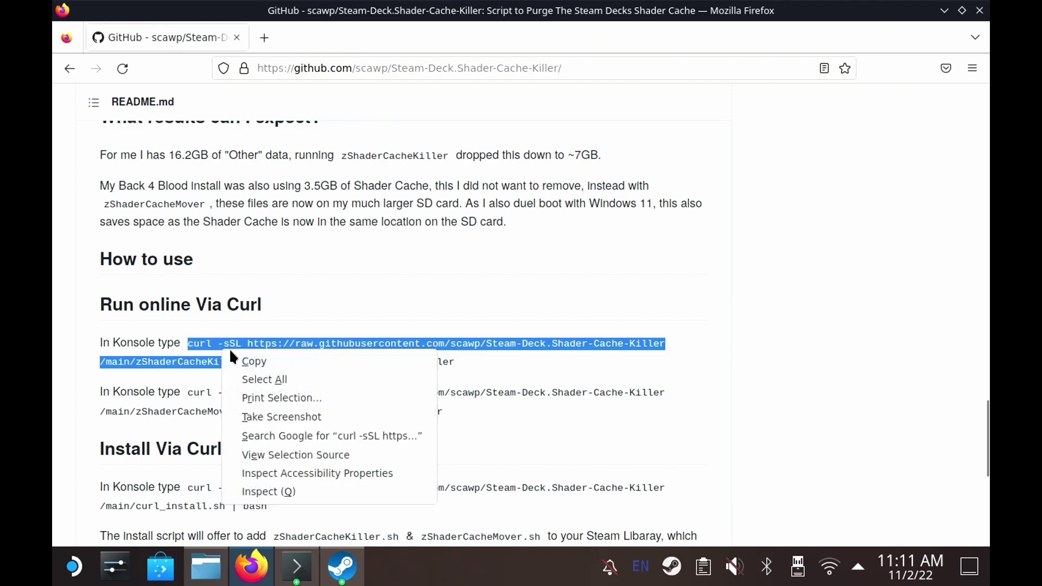
{"action": "left_click", "coordinate": [244, 360]}
Run the command in Konsole, close its shader cache deletion list, and return to the README.
{"action": "left_click", "coordinate": [296, 567]}
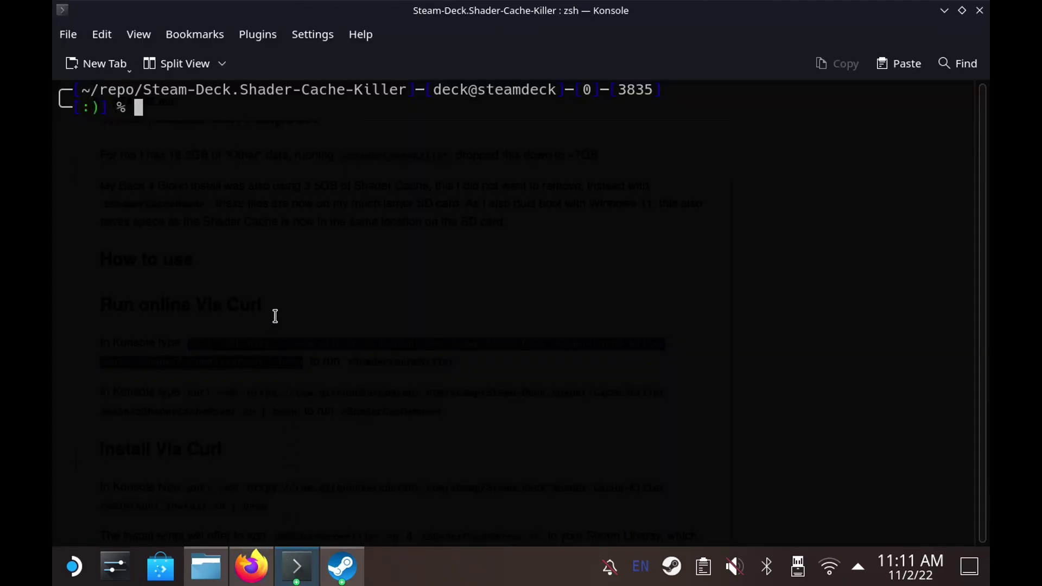
{"action": "key", "text": "ctrl+shift+v"}
{"action": "key", "text": "Return"}
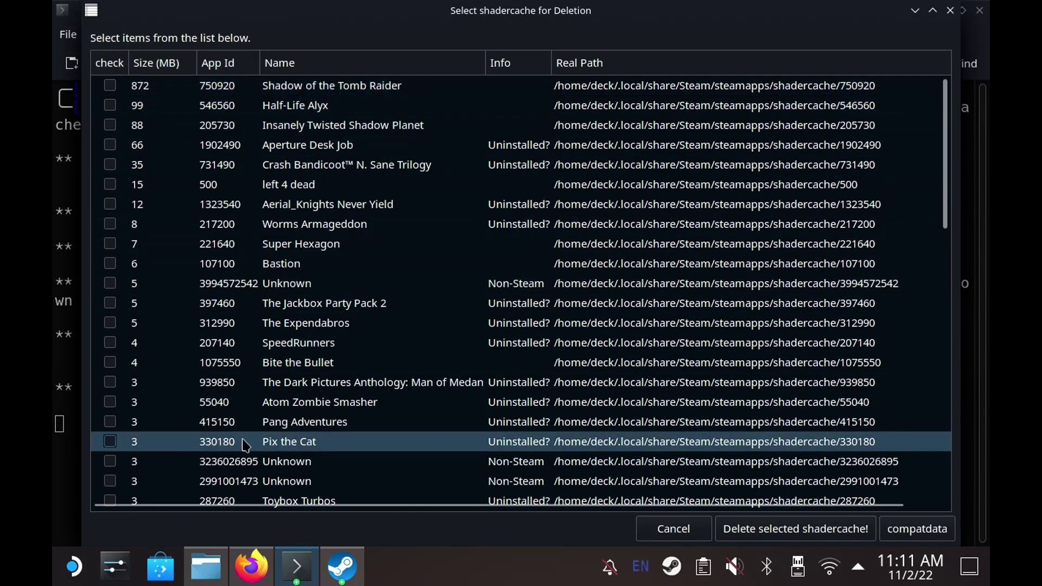
{"action": "left_click", "coordinate": [923, 529]}
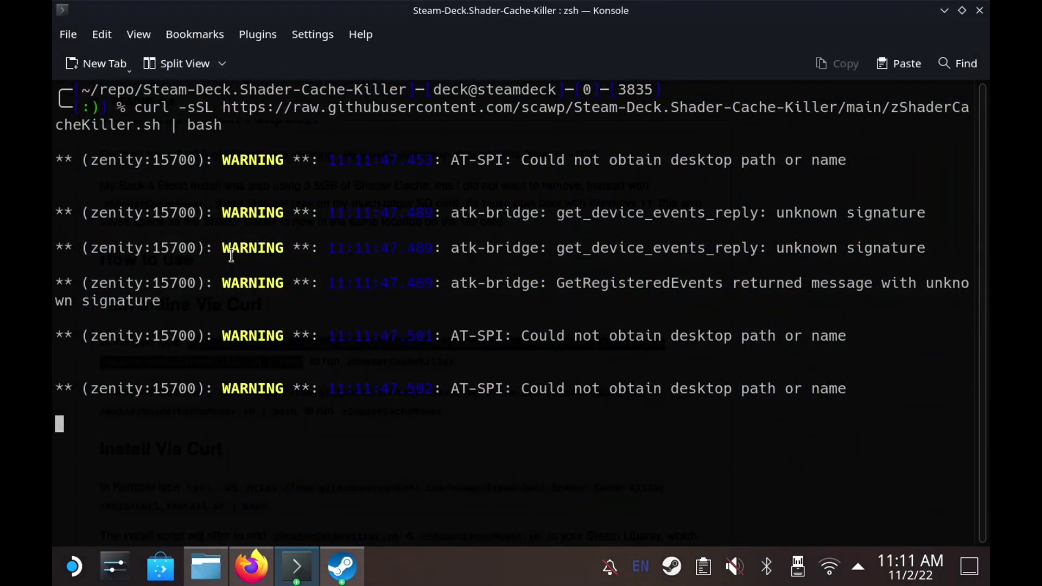
{"action": "key", "text": "alt+Tab"}
Copy the zShaderCacheMover curl command, run it in Konsole, and dismiss its shader cache list.
{"action": "right_click", "coordinate": [223, 400]}
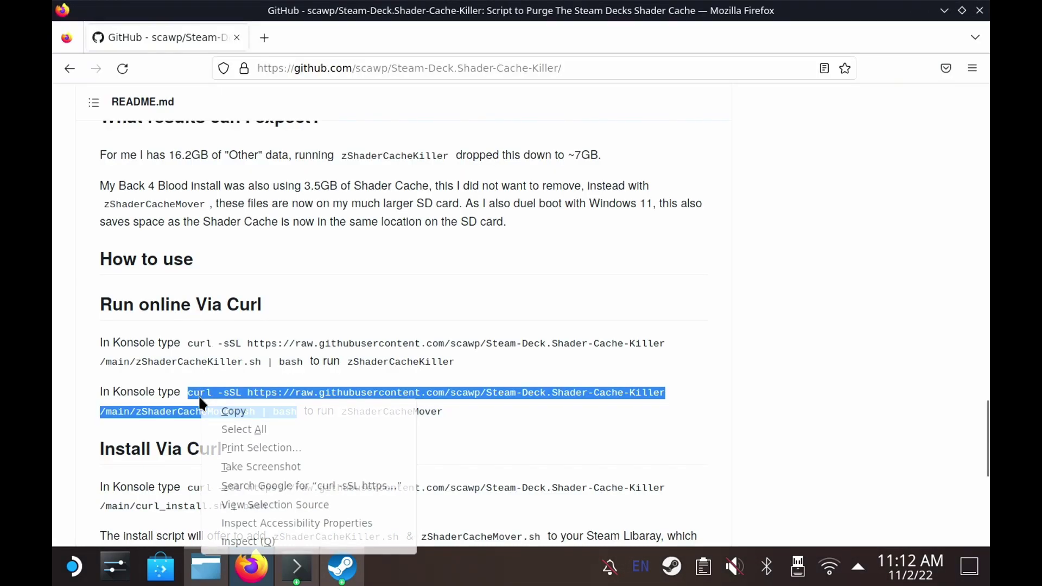
{"action": "left_click", "coordinate": [230, 411]}
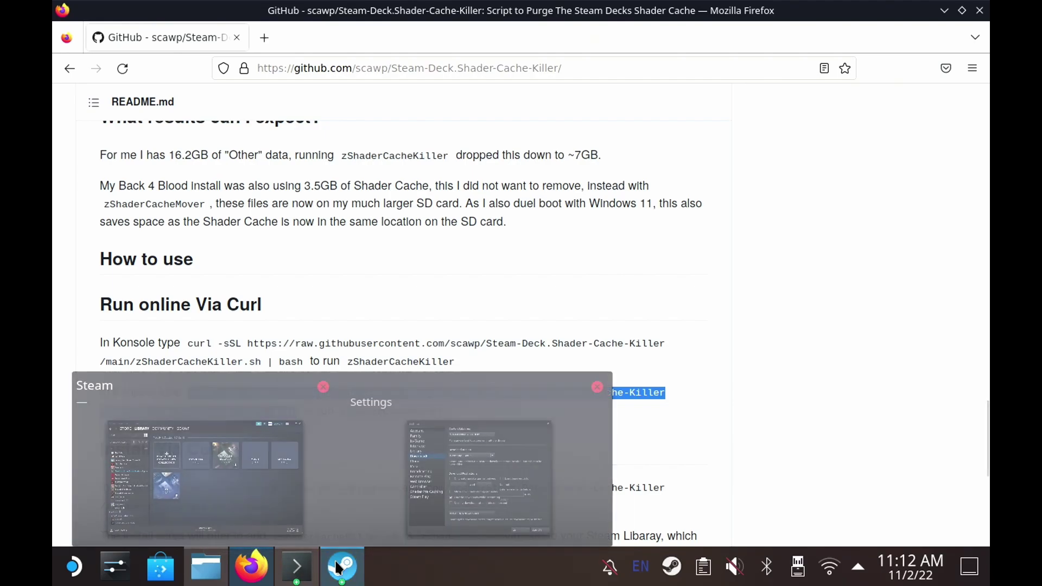
{"action": "mouse_move", "coordinate": [312, 570]}
{"action": "left_click", "coordinate": [298, 429]}
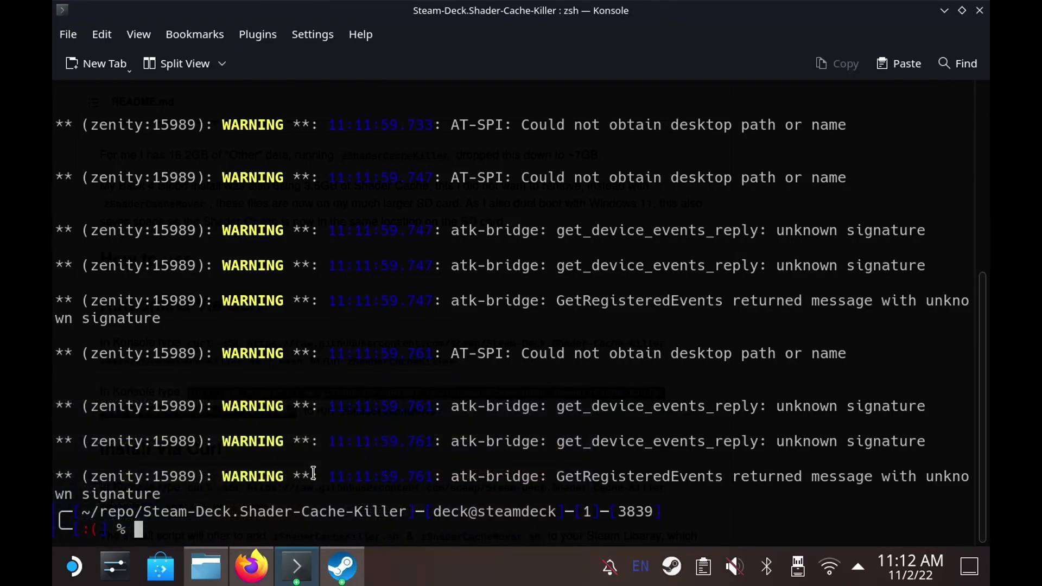
{"action": "key", "text": "ctrl+shift+v"}
{"action": "key", "text": "Return"}
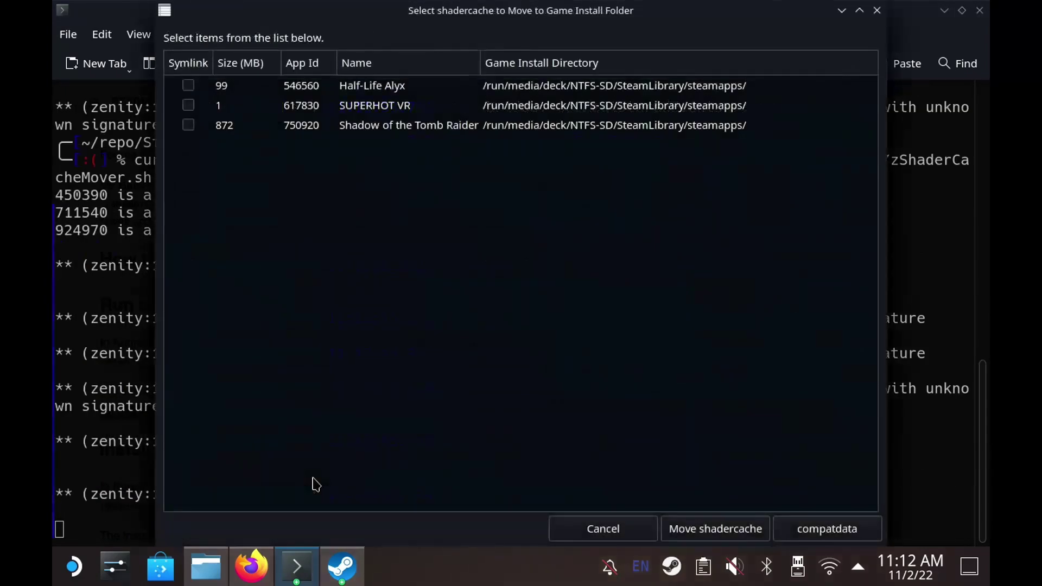
{"action": "left_click", "coordinate": [802, 533]}
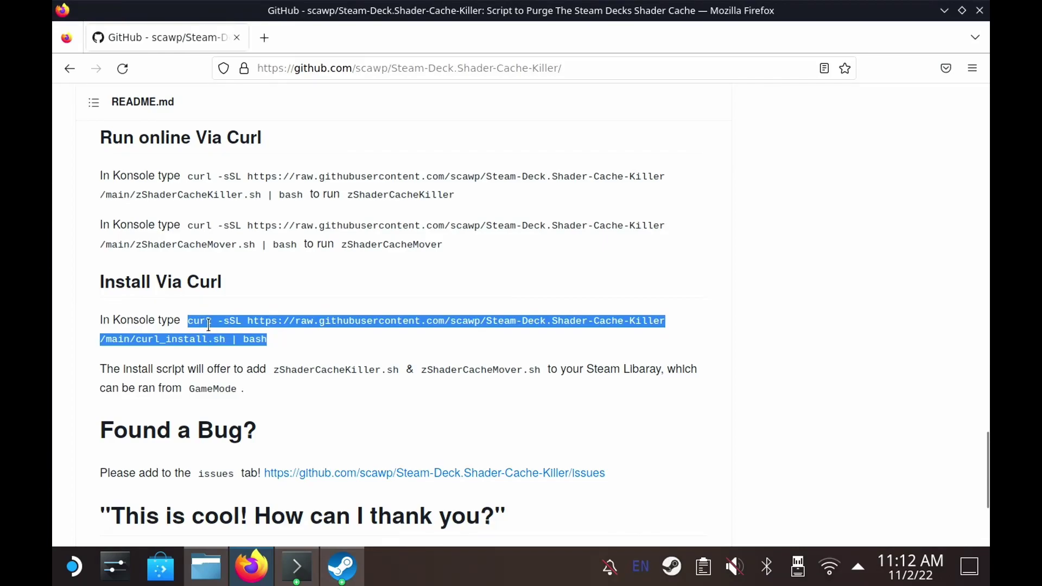
Copy the Install Via Curl command and run it in Konsole.
{"action": "right_click", "coordinate": [208, 326]}
{"action": "left_click", "coordinate": [238, 337]}
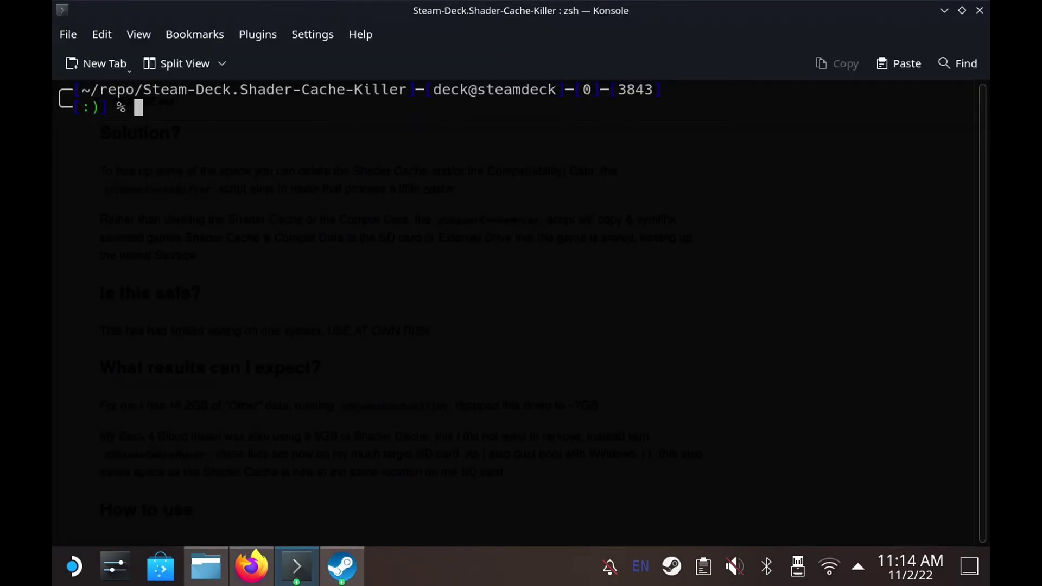
{"action": "key", "text": "ctrl+shift+v"}
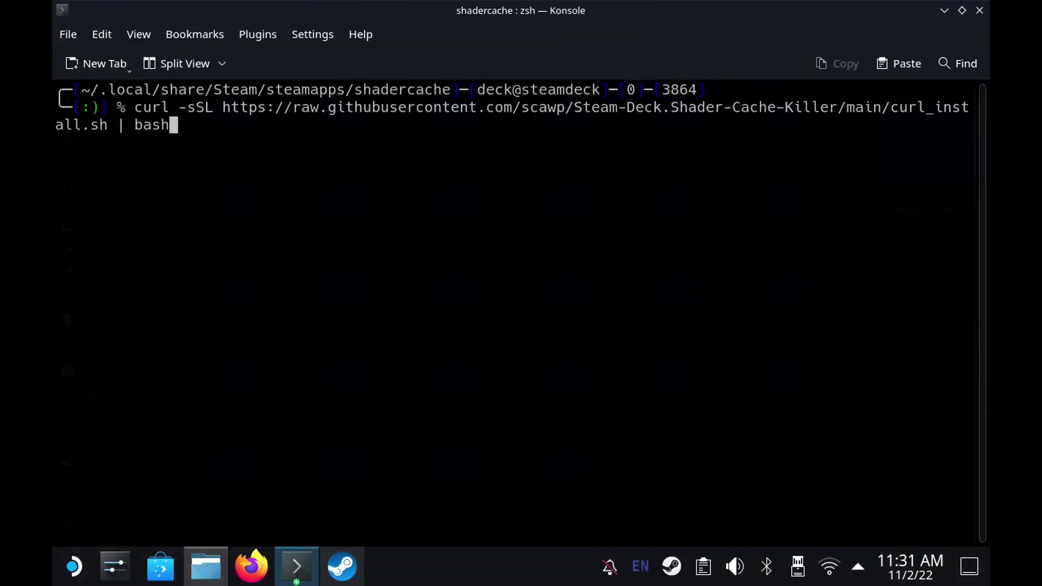
{"action": "key", "text": "Return"}
Accept adding the scripts to Steam and submit the sudo password to finish installing.
{"action": "left_click", "coordinate": [660, 342]}
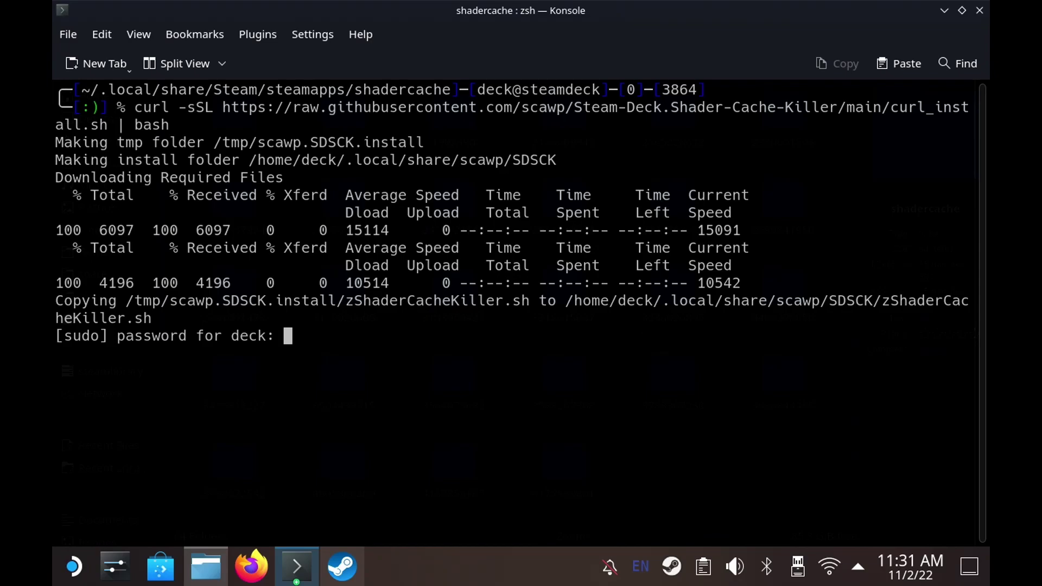
{"action": "key", "text": "Return"}
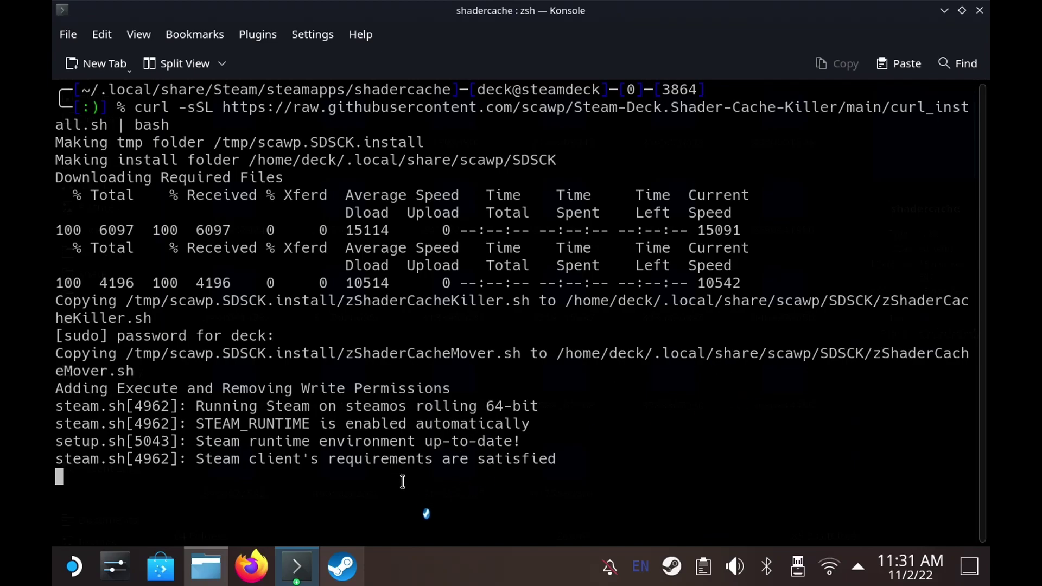
{"action": "left_click", "coordinate": [345, 579]}
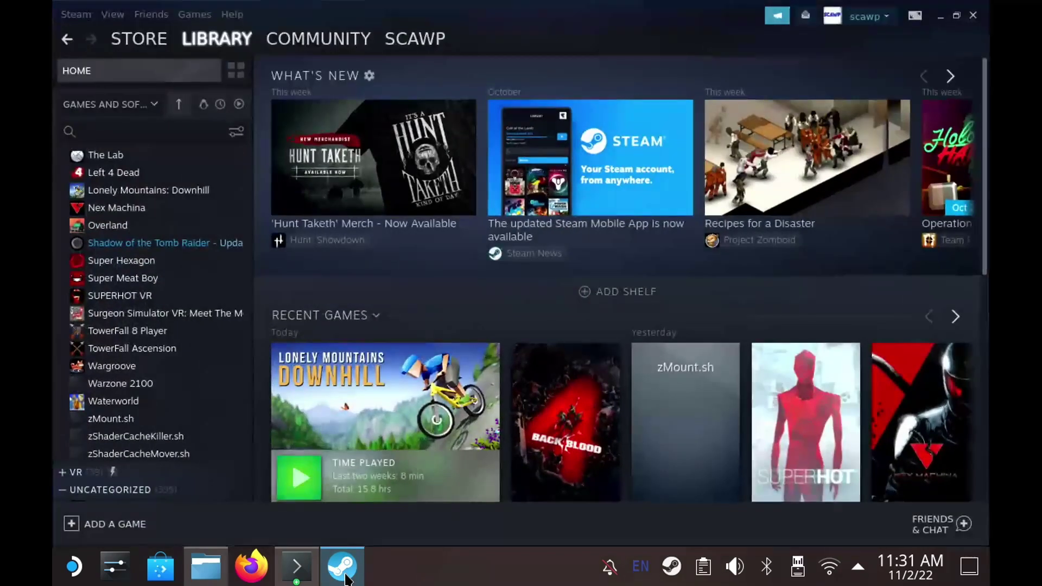
View the zShaderCacheMover.sh, then the zShaderCacheKiller.sh library pages in Steam.
{"action": "left_click", "coordinate": [184, 455]}
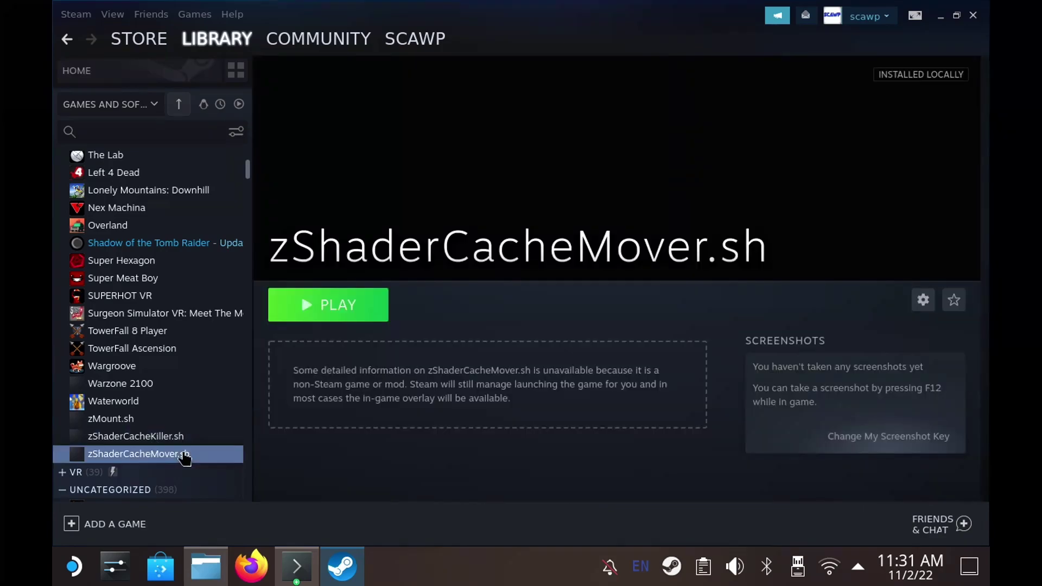
{"action": "left_click", "coordinate": [181, 443]}
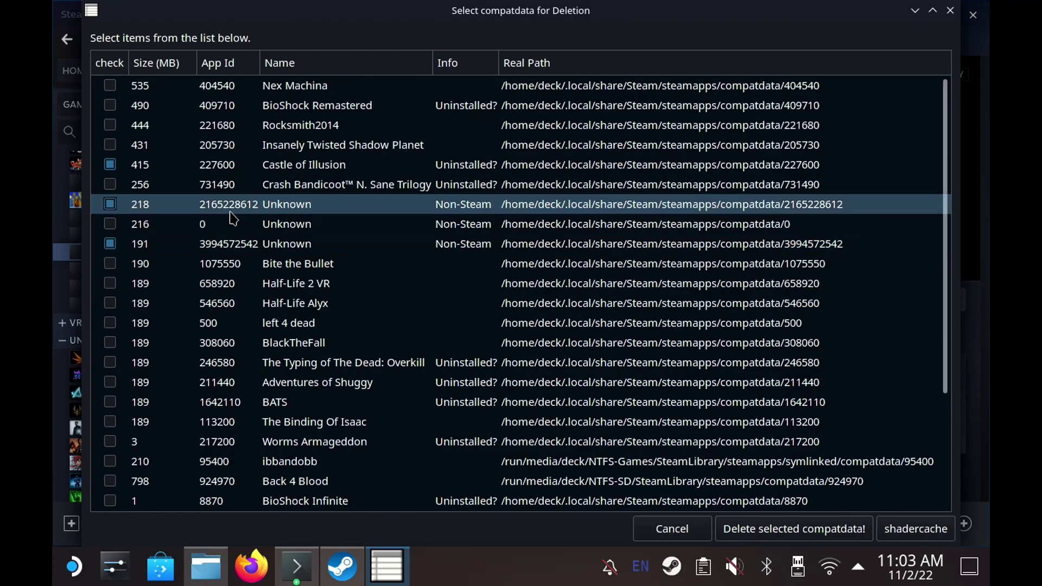
Launch Protontricks from the application launcher and scroll through its Select Steam app list.
{"action": "left_click", "coordinate": [70, 575]}
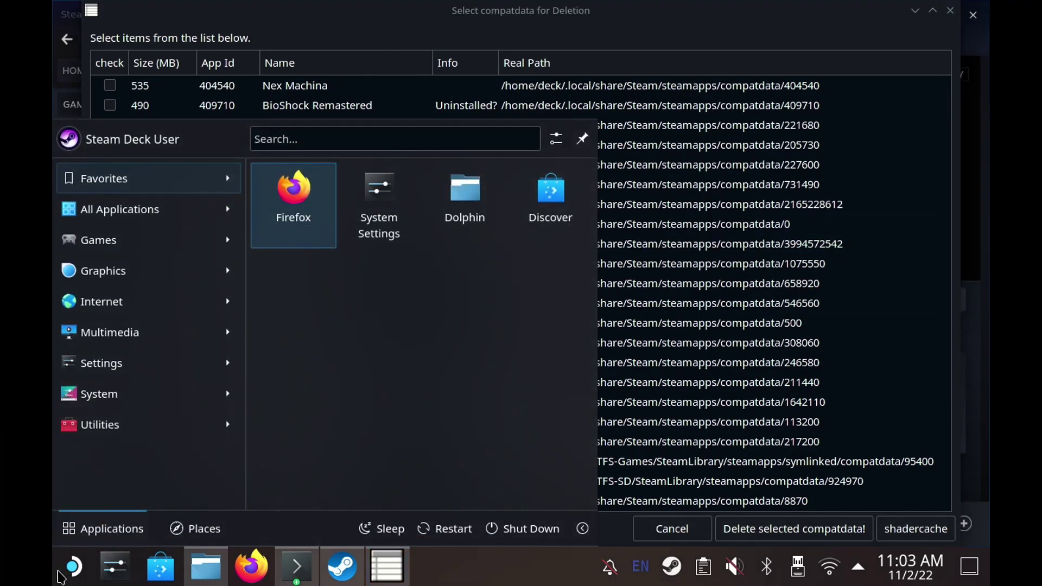
{"action": "type", "text": "prot"}
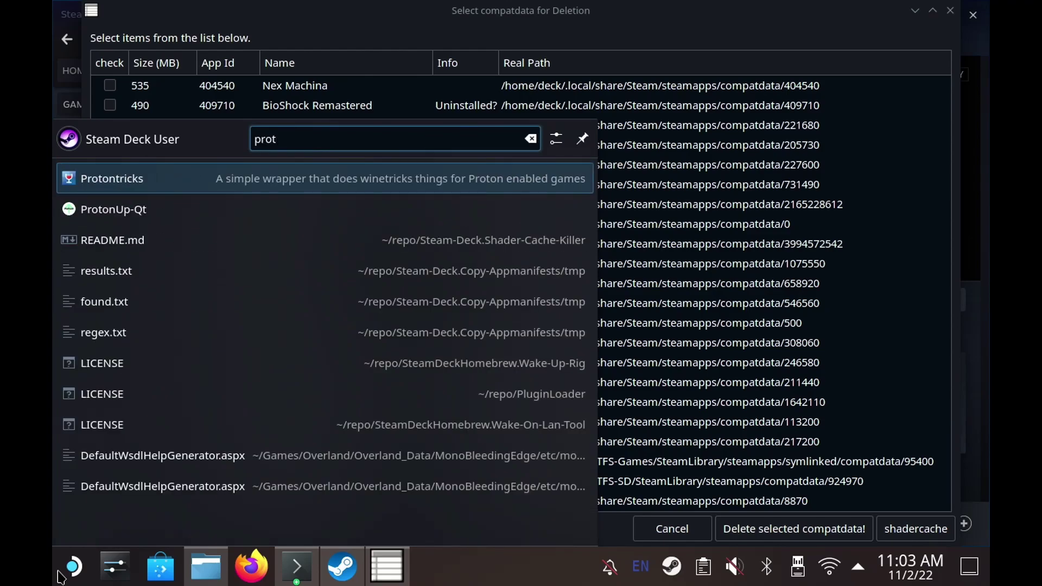
{"action": "key", "text": "Return"}
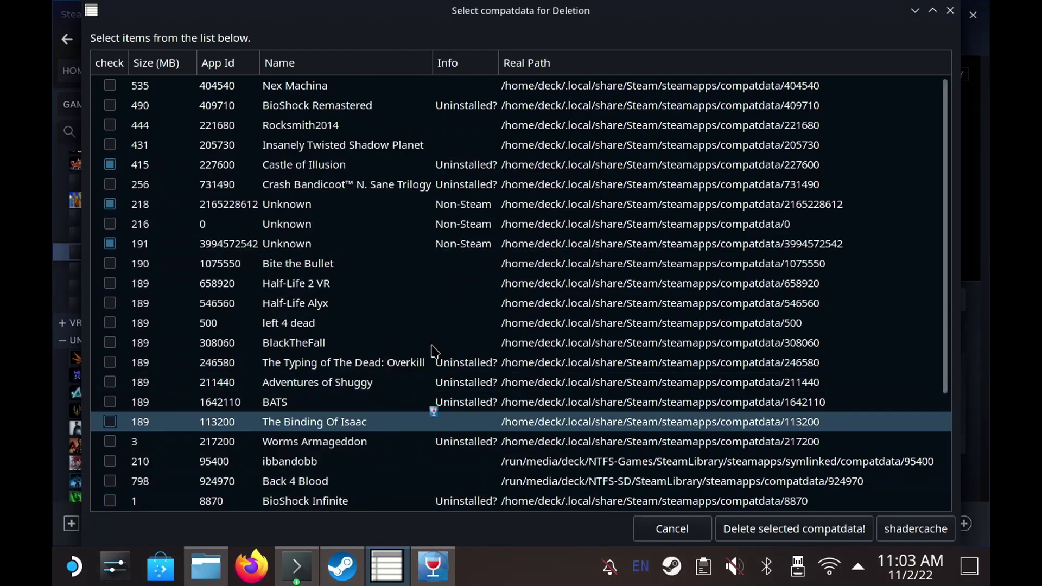
{"action": "scroll", "coordinate": [560, 297], "scroll_direction": "down", "scroll_amount": 3}
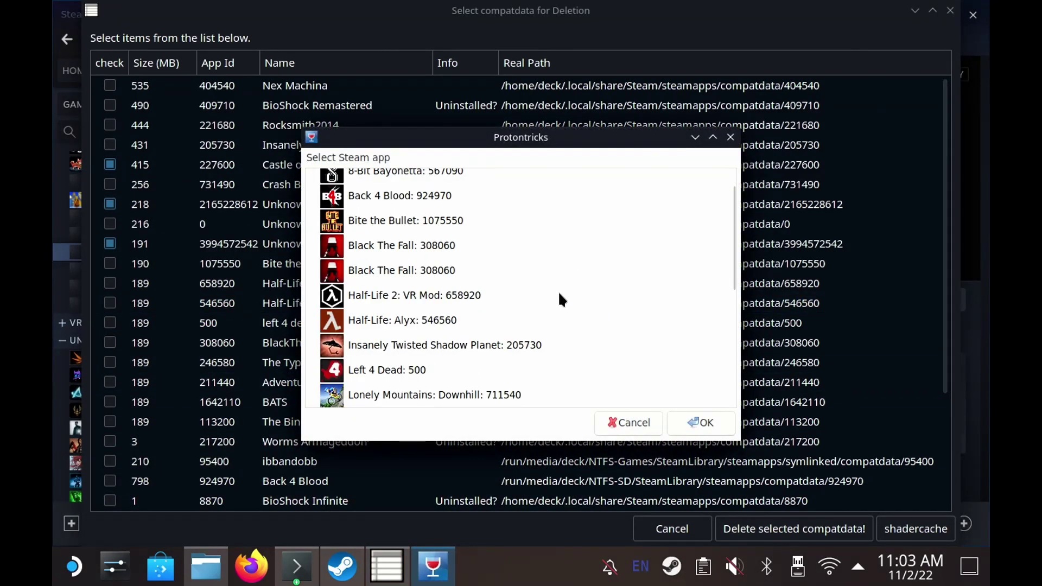
{"action": "scroll", "coordinate": [560, 298], "scroll_direction": "down", "scroll_amount": 1}
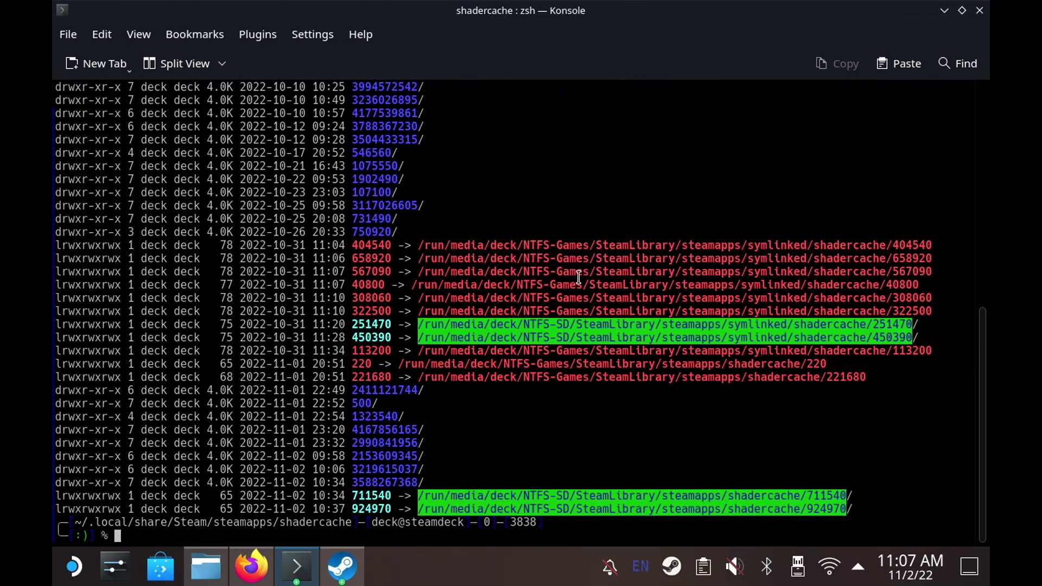
{"action": "scroll", "coordinate": [371, 228], "scroll_direction": "up", "scroll_amount": 3}
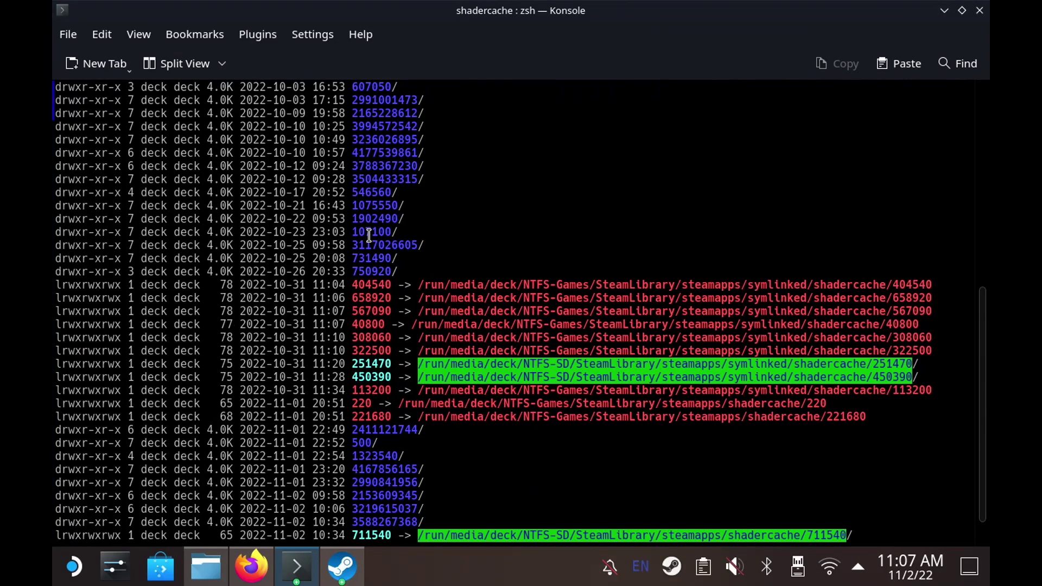
{"action": "scroll", "coordinate": [371, 228], "scroll_direction": "up", "scroll_amount": 8}
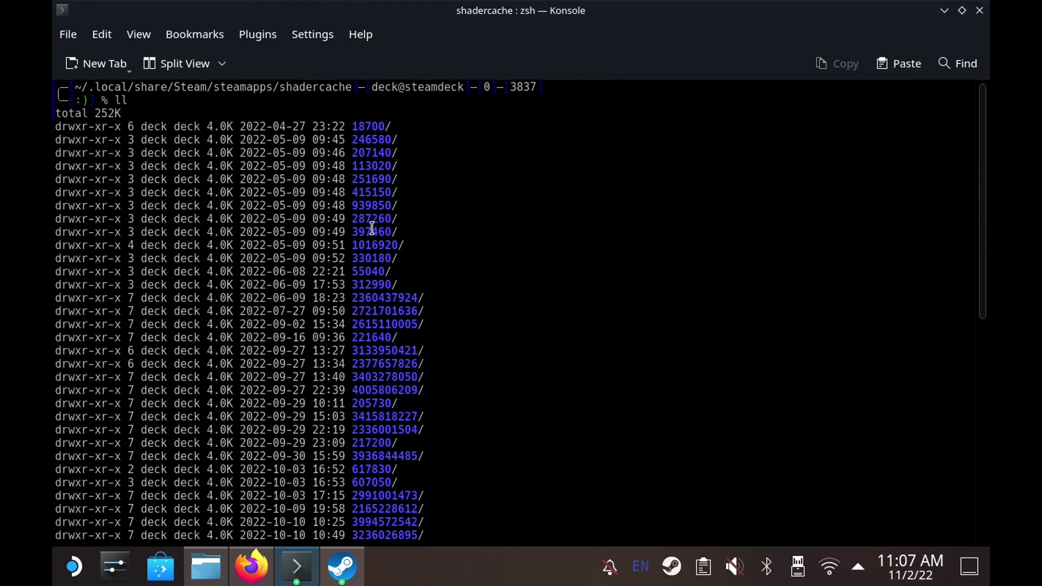
{"action": "scroll", "coordinate": [376, 123], "scroll_direction": "down", "scroll_amount": 9}
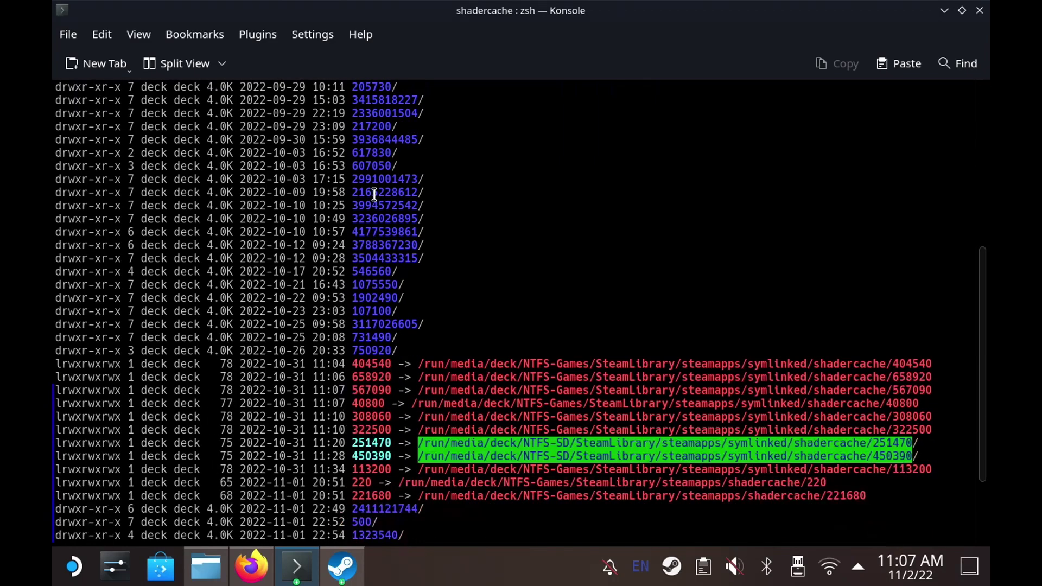
{"action": "scroll", "coordinate": [378, 196], "scroll_direction": "down", "scroll_amount": 2}
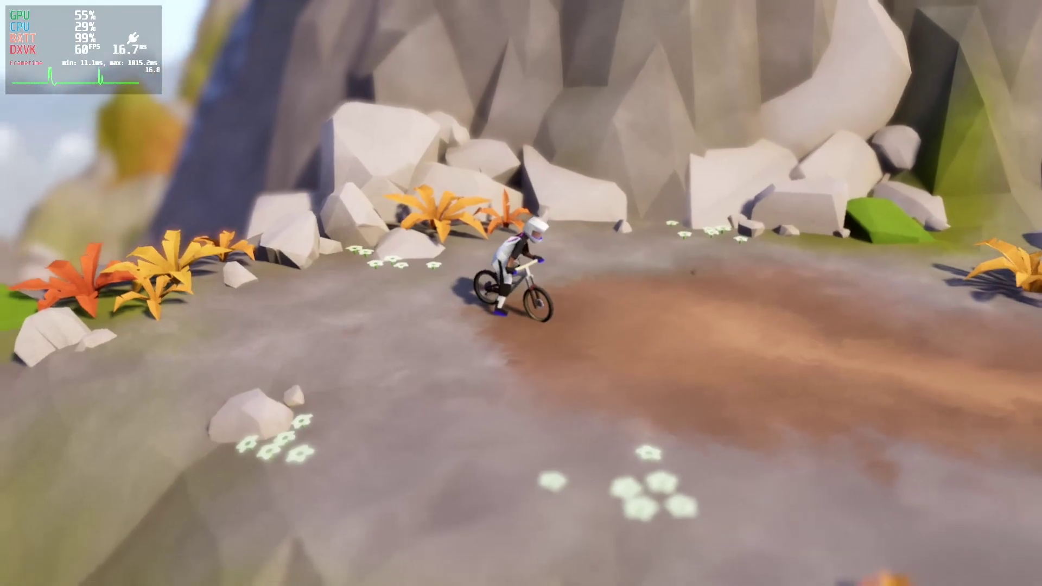
Ride the bike from the trail start downhill between the rock clusters and orange plants.
{"action": "key", "text": "a"}
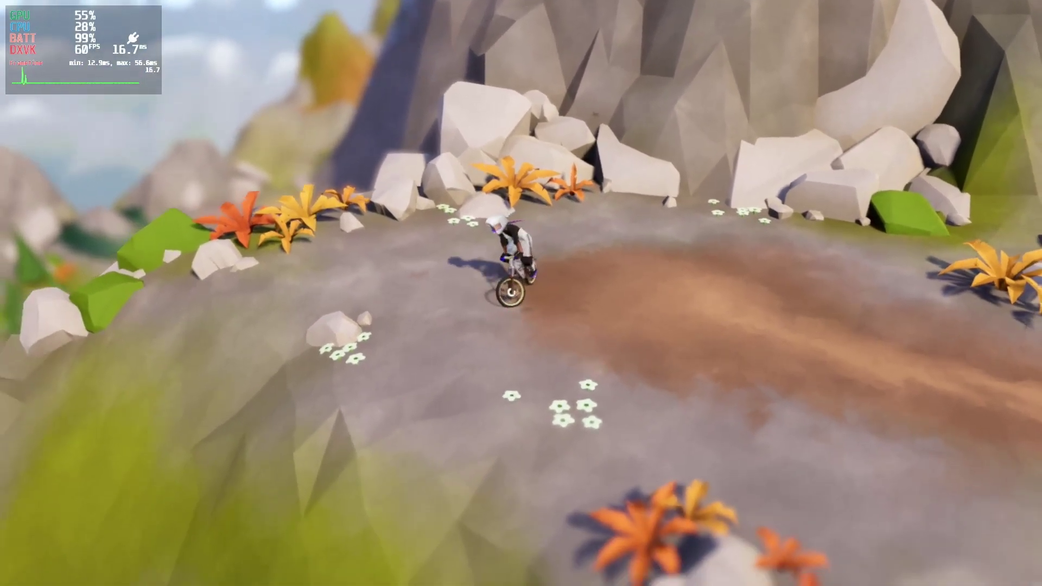
{"action": "key", "text": "w"}
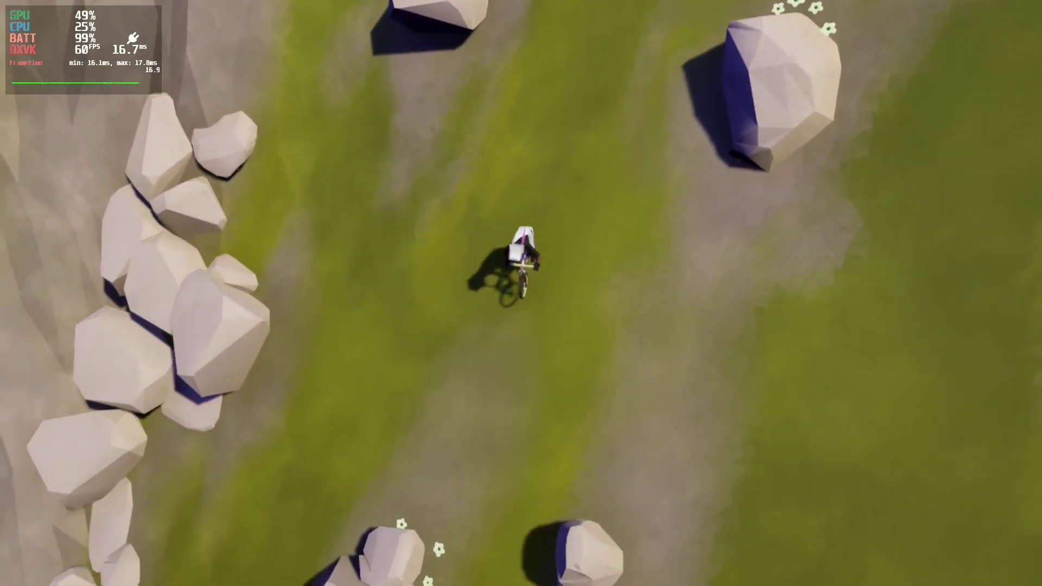
{"action": "key", "text": "w"}
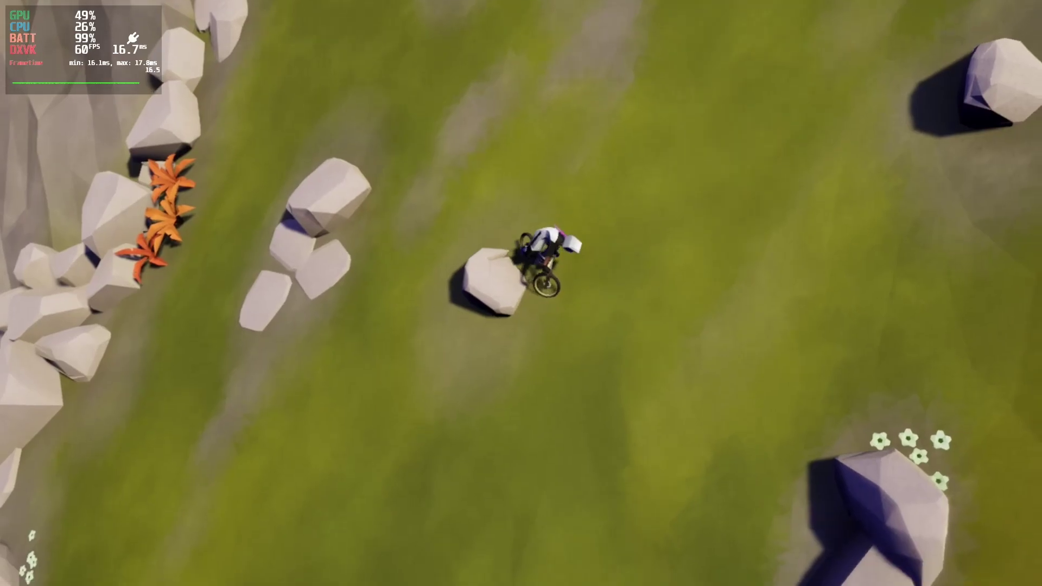
{"action": "key", "text": "w"}
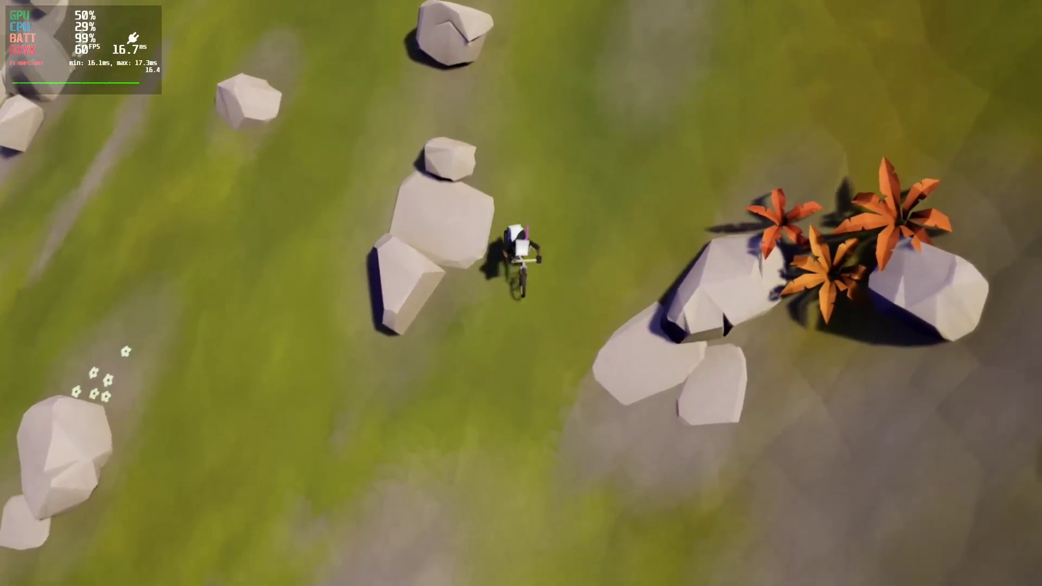